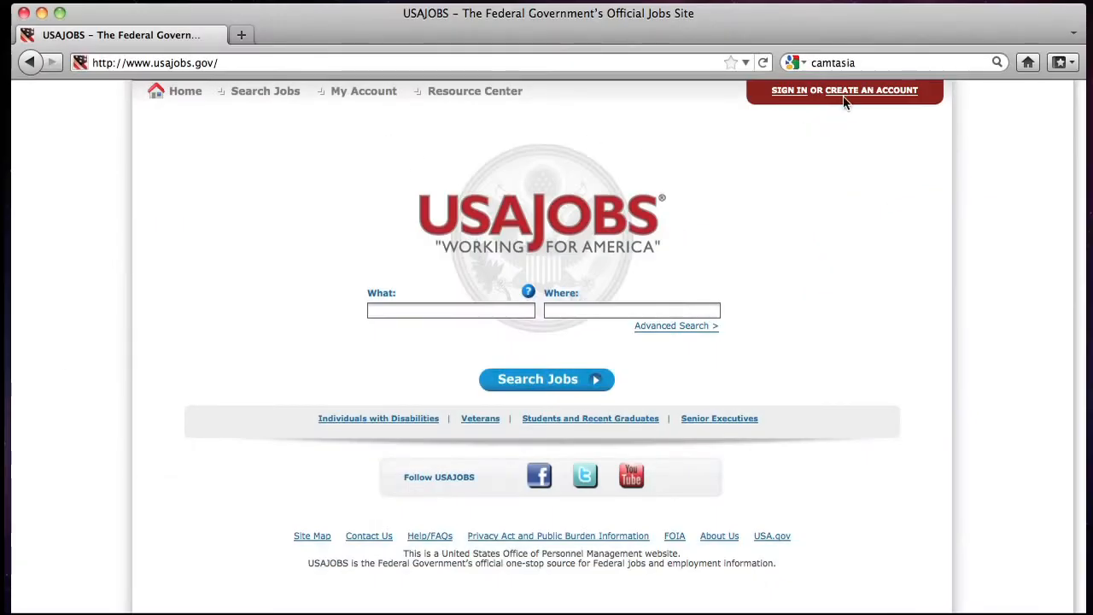
Bring up the Create New Account registration form to review its fields.
click(860, 92)
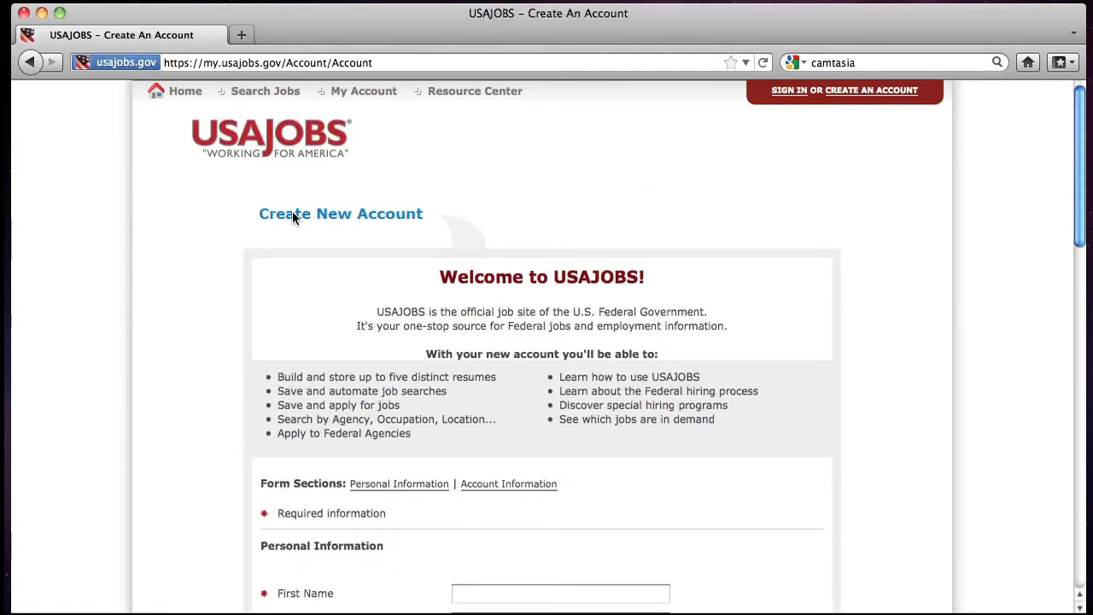
scroll(292, 218, down, 2)
scroll(292, 219, down, 3)
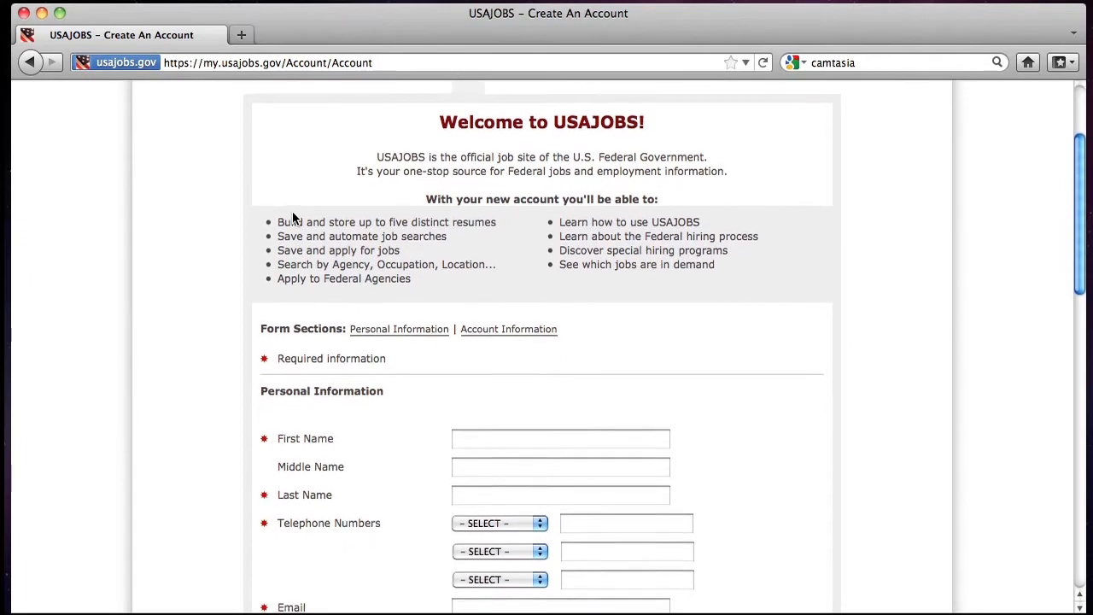
scroll(292, 218, down, 3)
scroll(292, 213, down, 2)
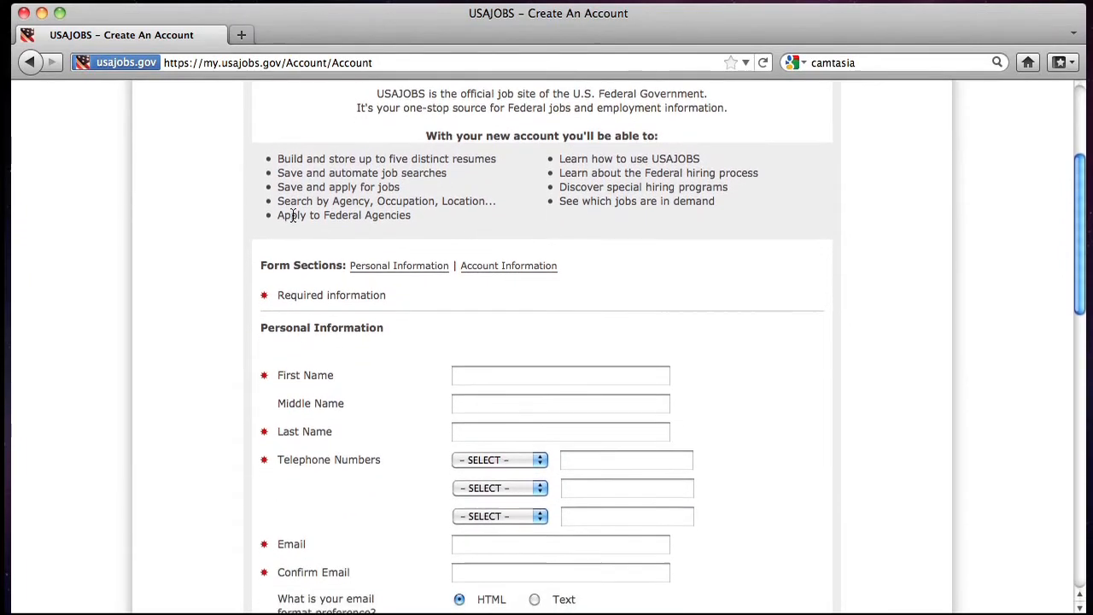
scroll(292, 218, down, 2)
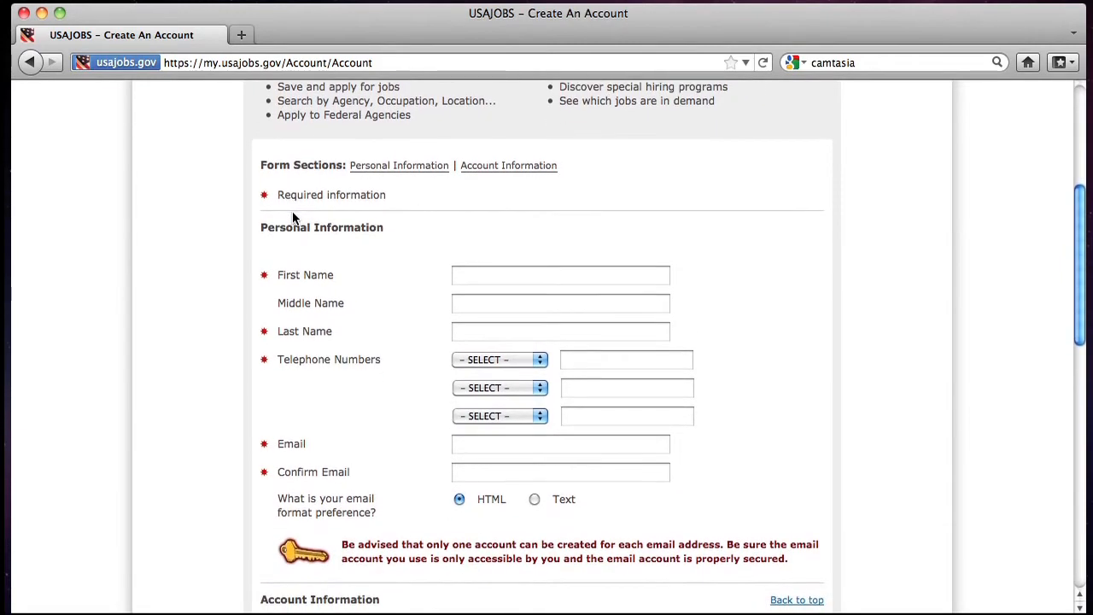
scroll(292, 219, down, 2)
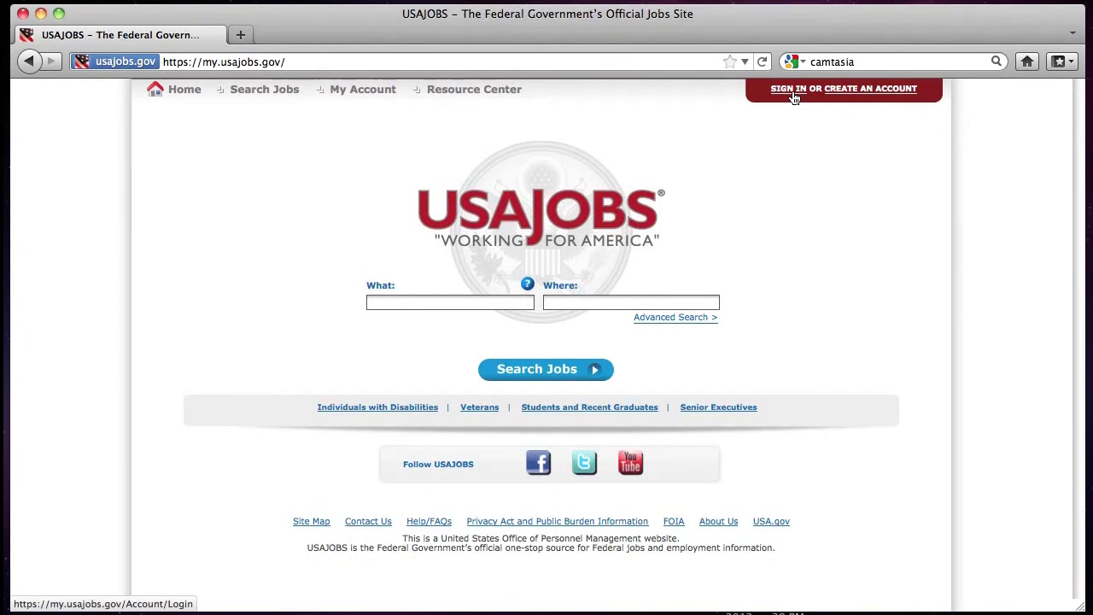
Sign in with the account username and password, agreeing to the terms, to reach My Account.
click(793, 94)
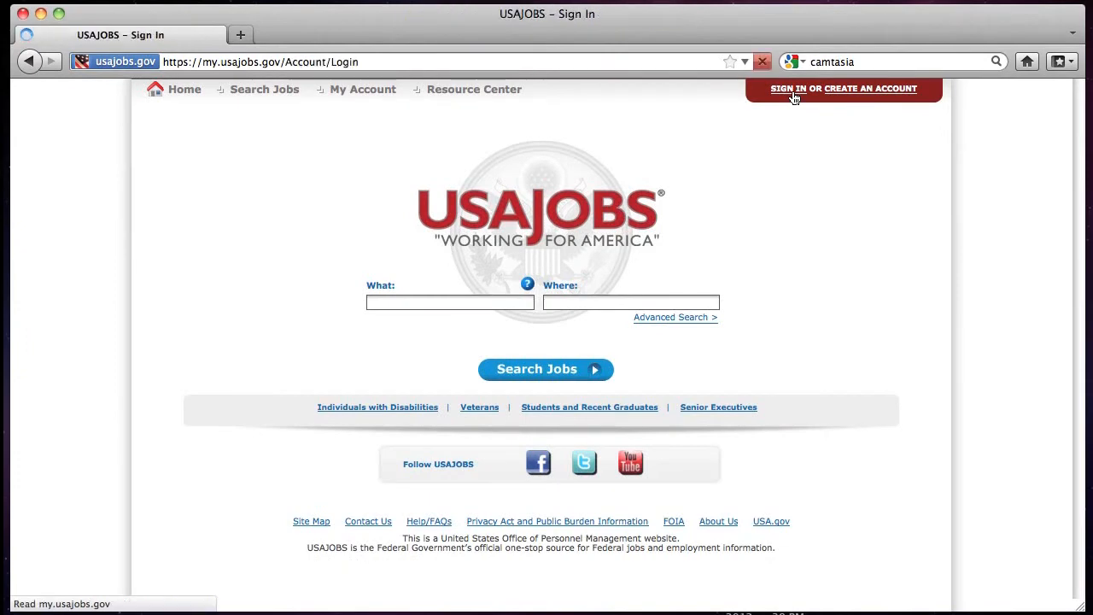
click(565, 293)
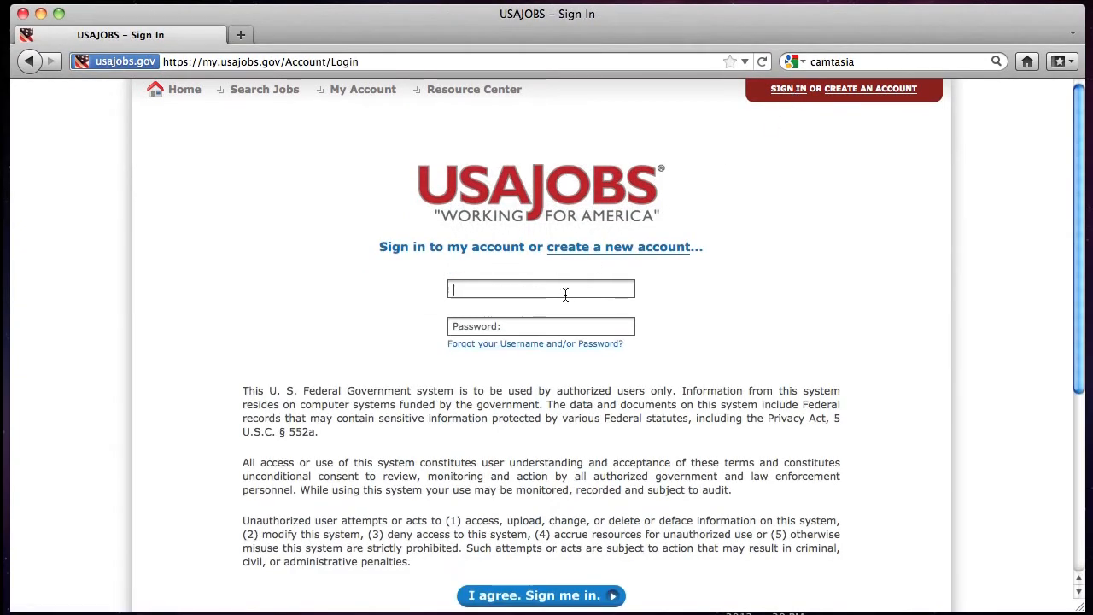
text(username)
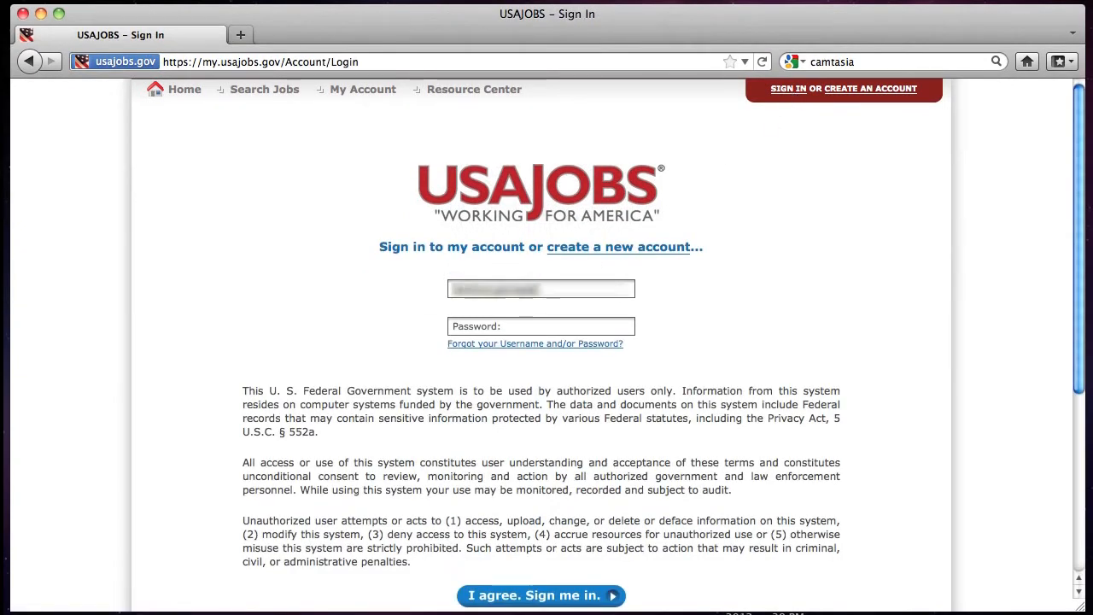
text(abc)
key(Tab)
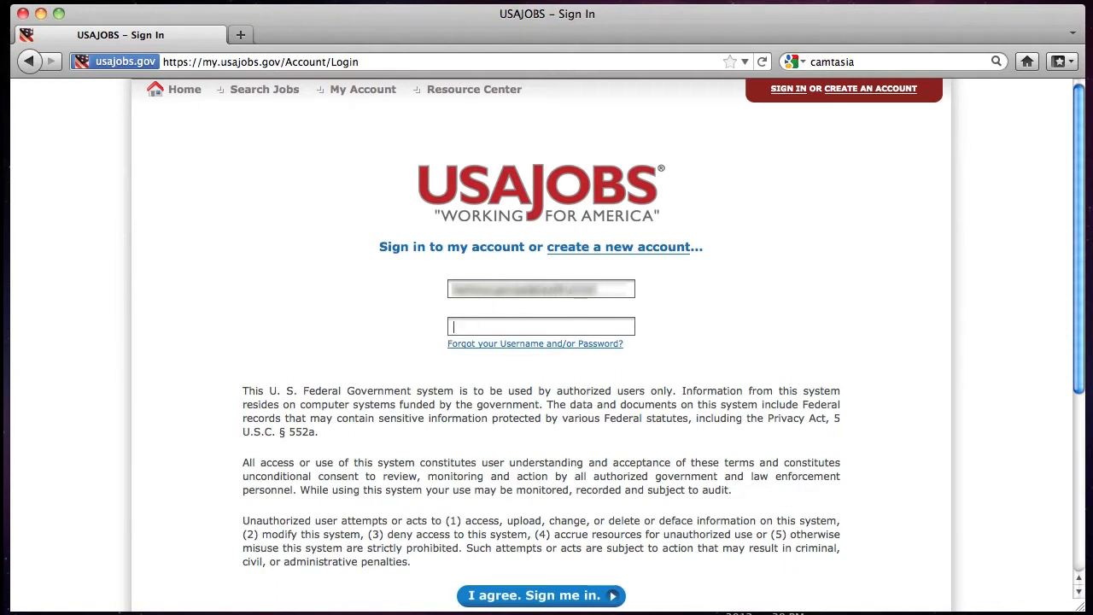
text(p)
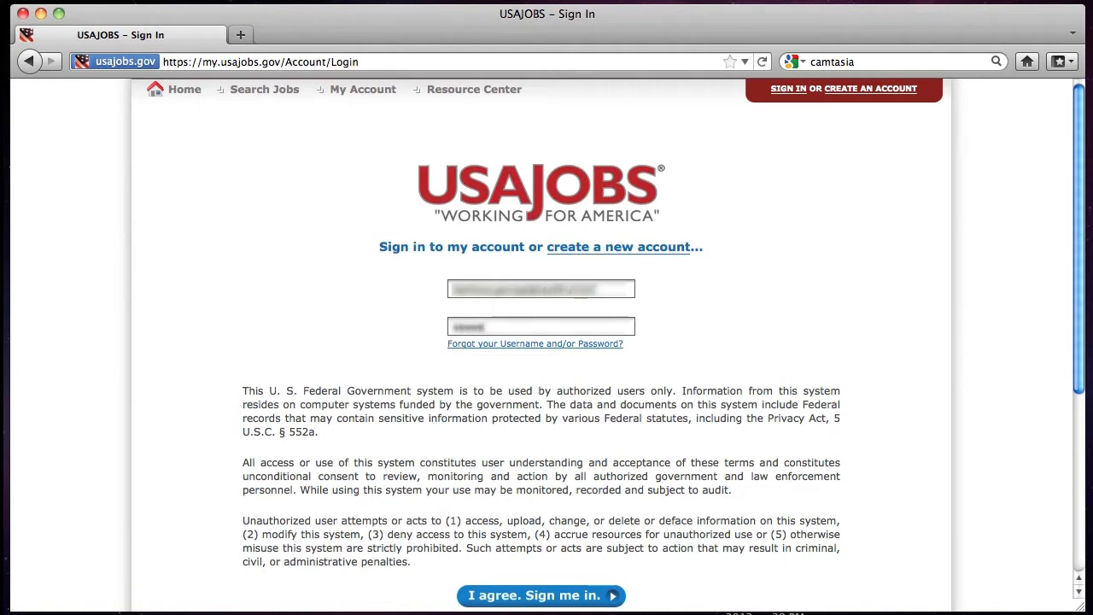
text(asswor)
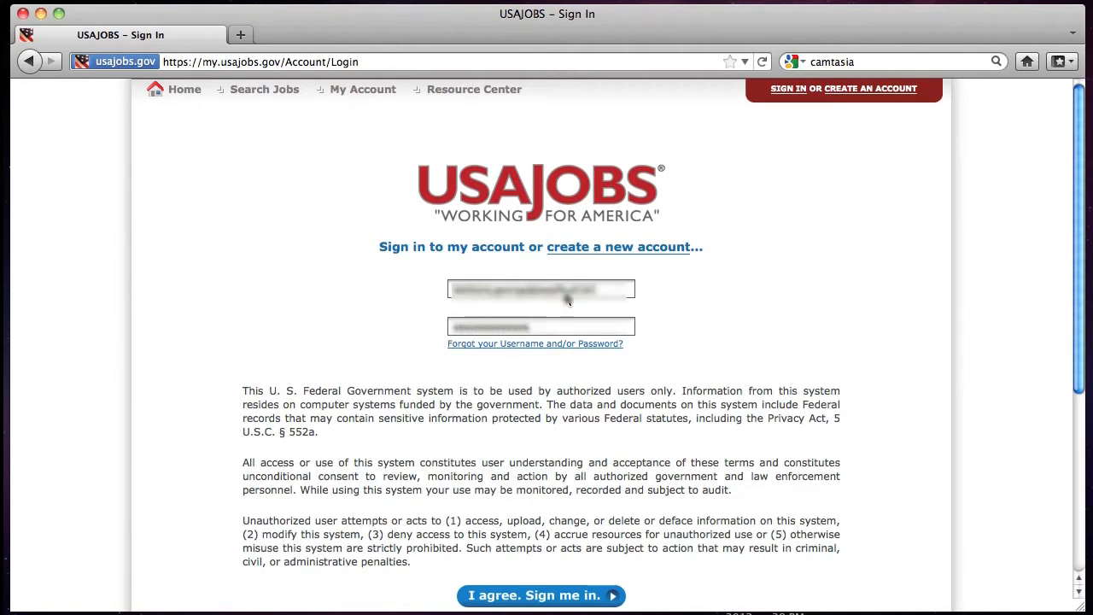
scroll(581, 485, down, 2)
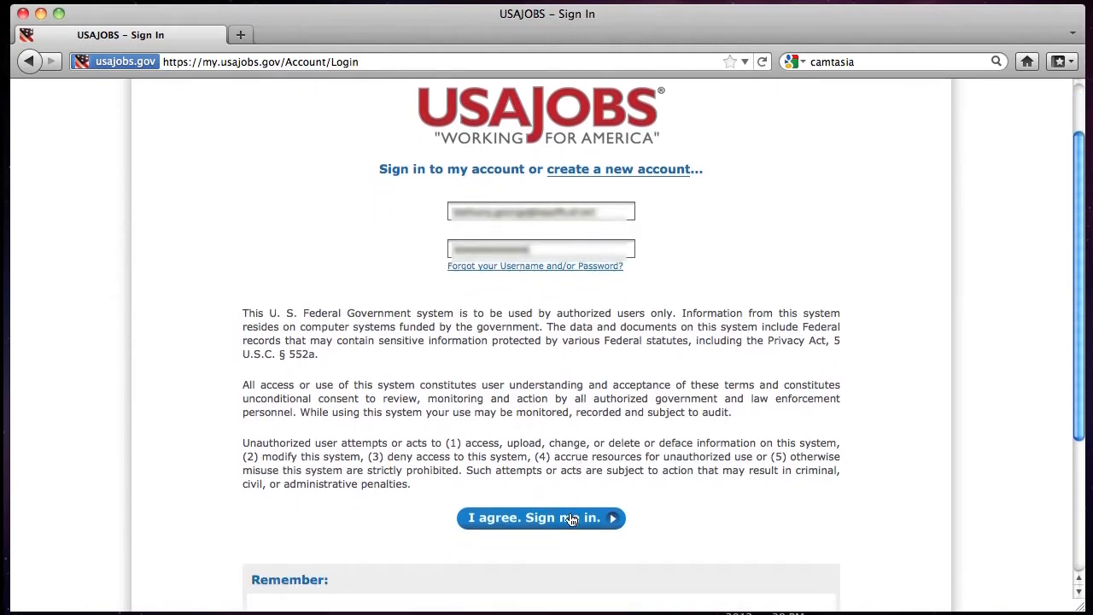
click(571, 519)
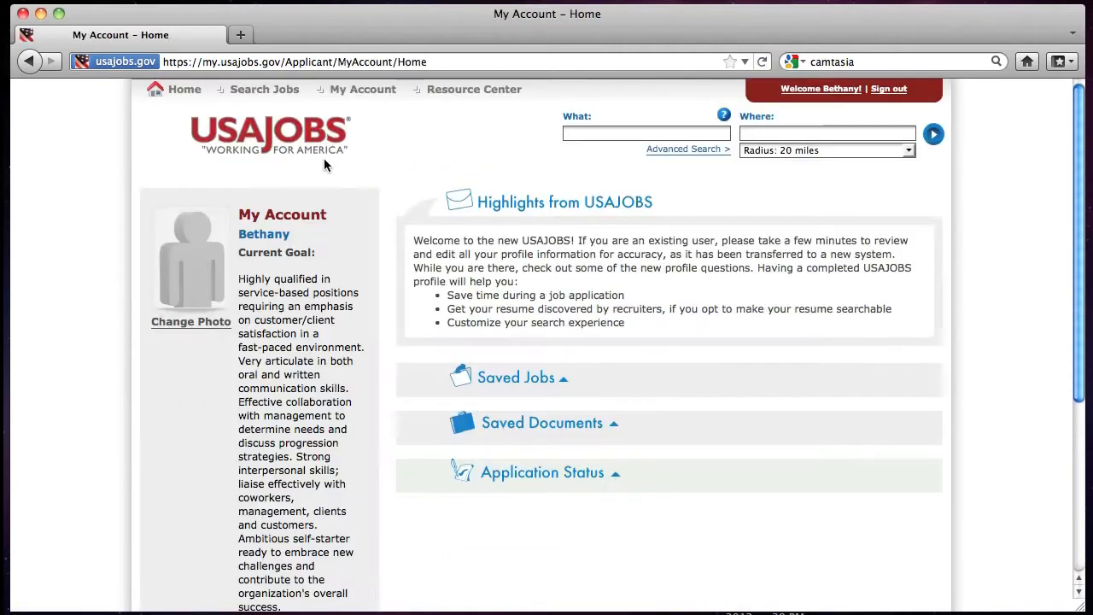
scroll(324, 159, down, 2)
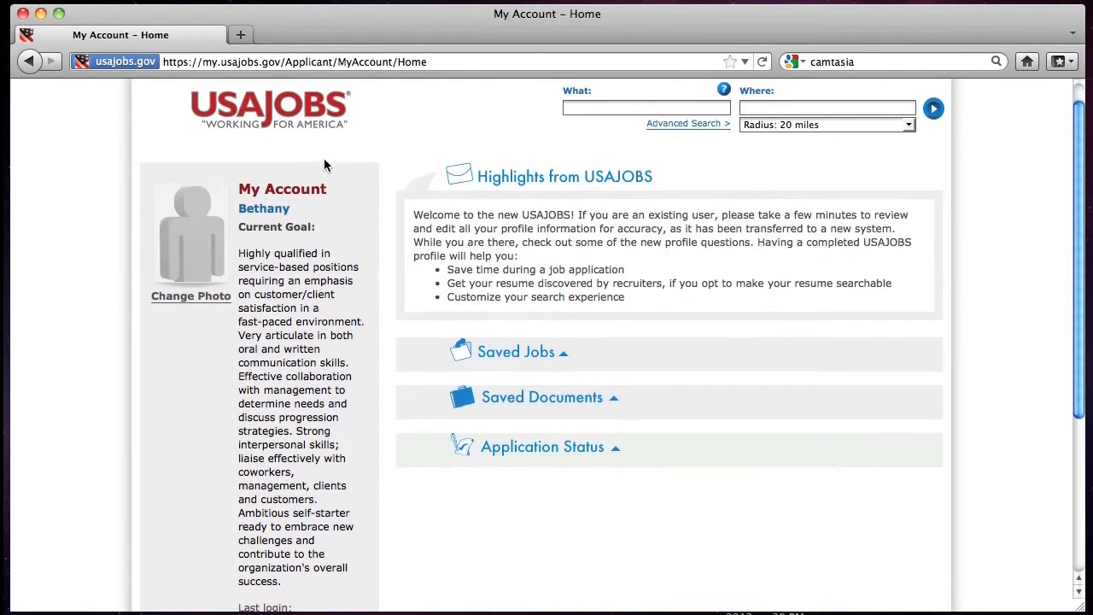
scroll(324, 162, down, 2)
scroll(324, 162, down, 3)
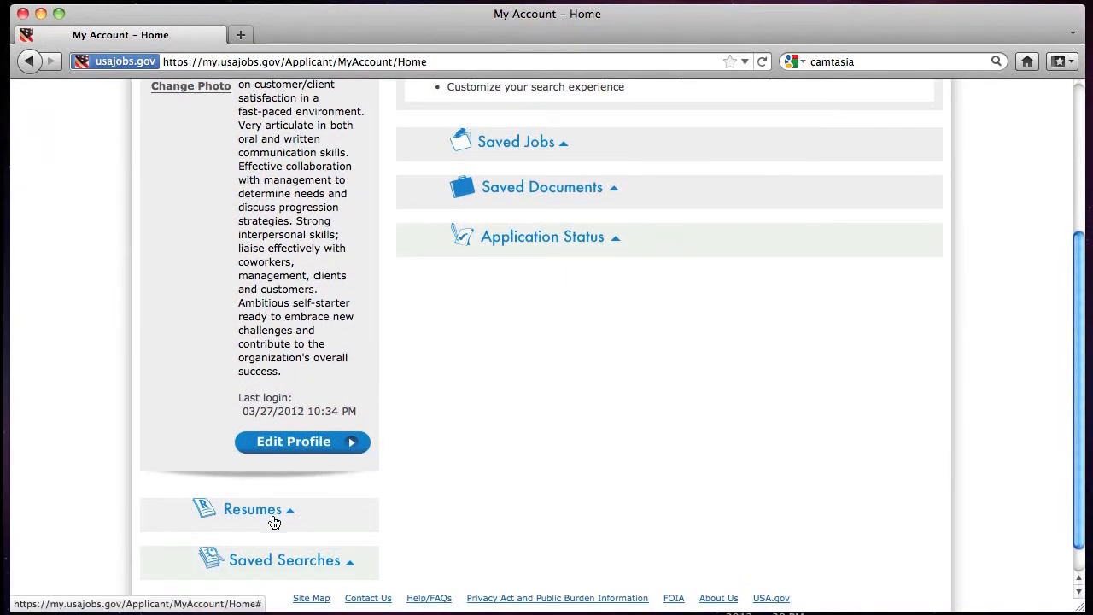
Expand the saved Resumes list of three and start building a new resume.
click(274, 522)
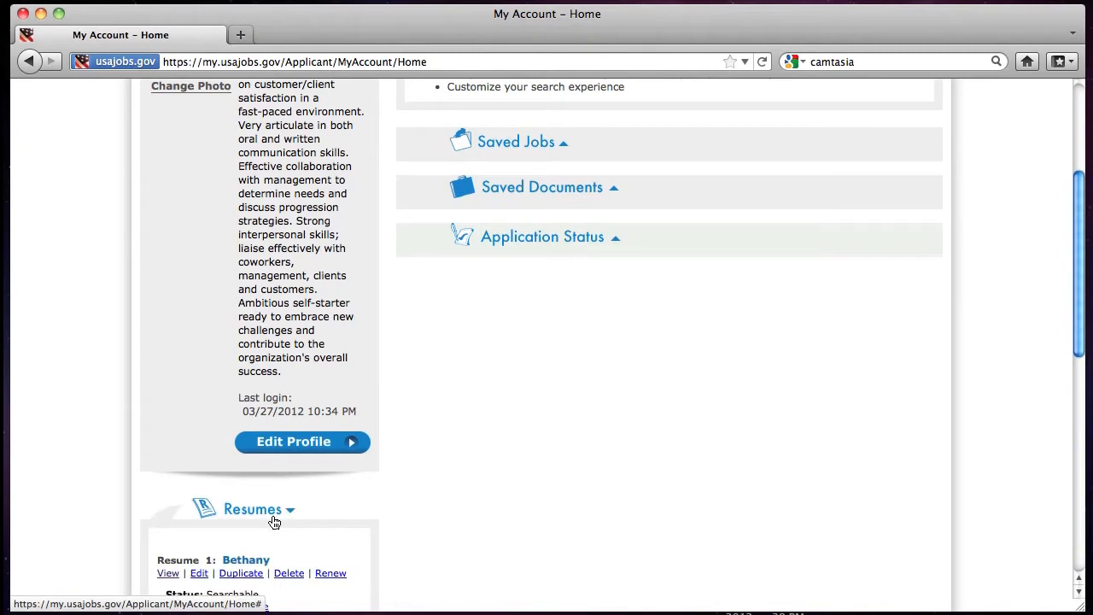
scroll(274, 522, down, 3)
scroll(274, 519, down, 3)
scroll(274, 515, down, 3)
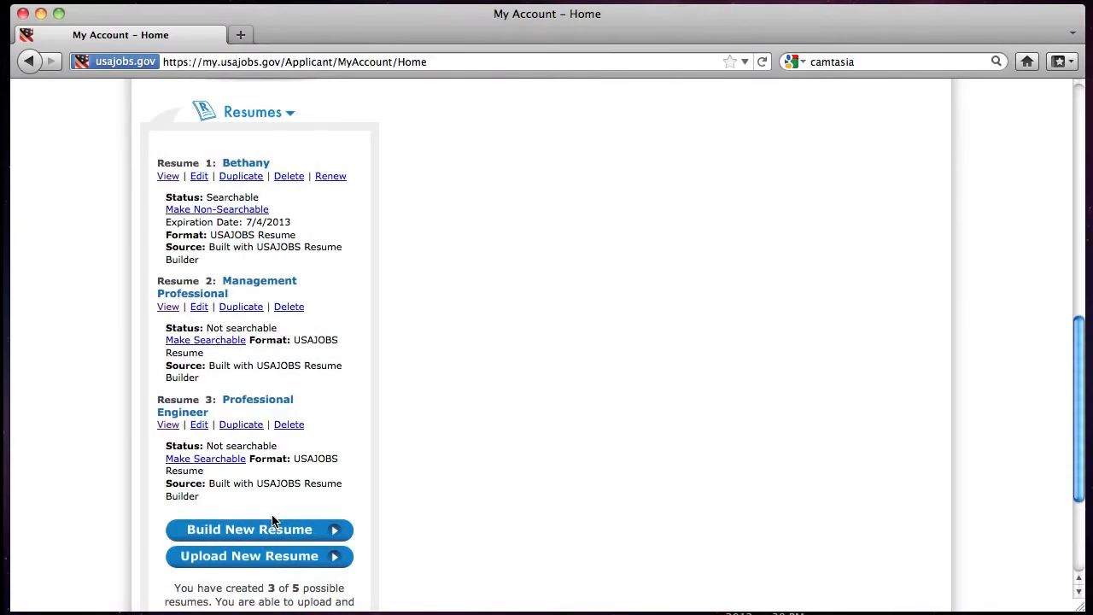
click(273, 532)
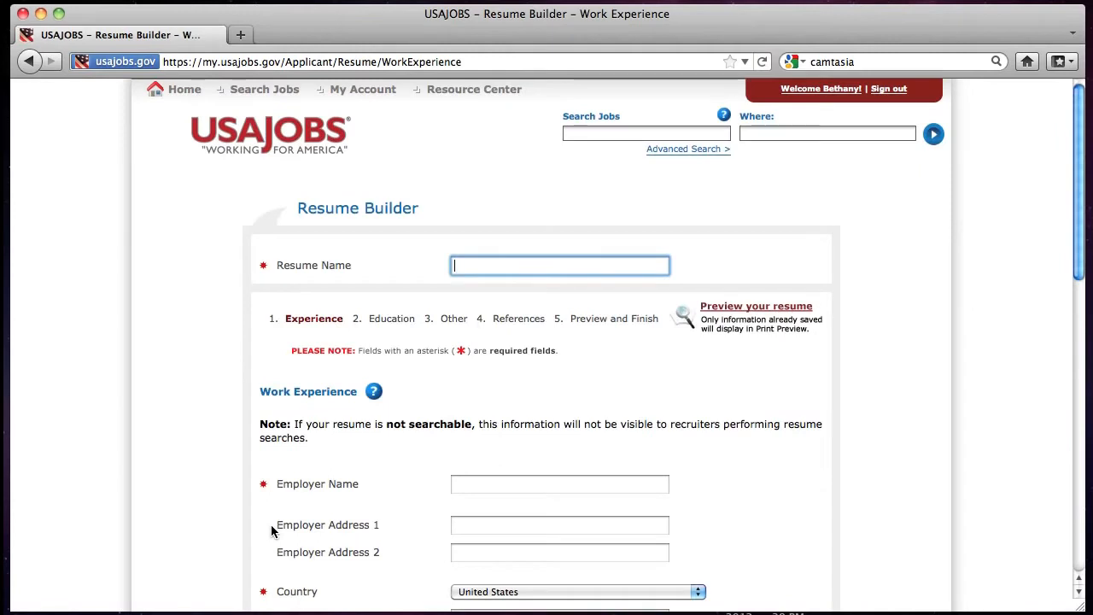
text(Profession)
text(al En)
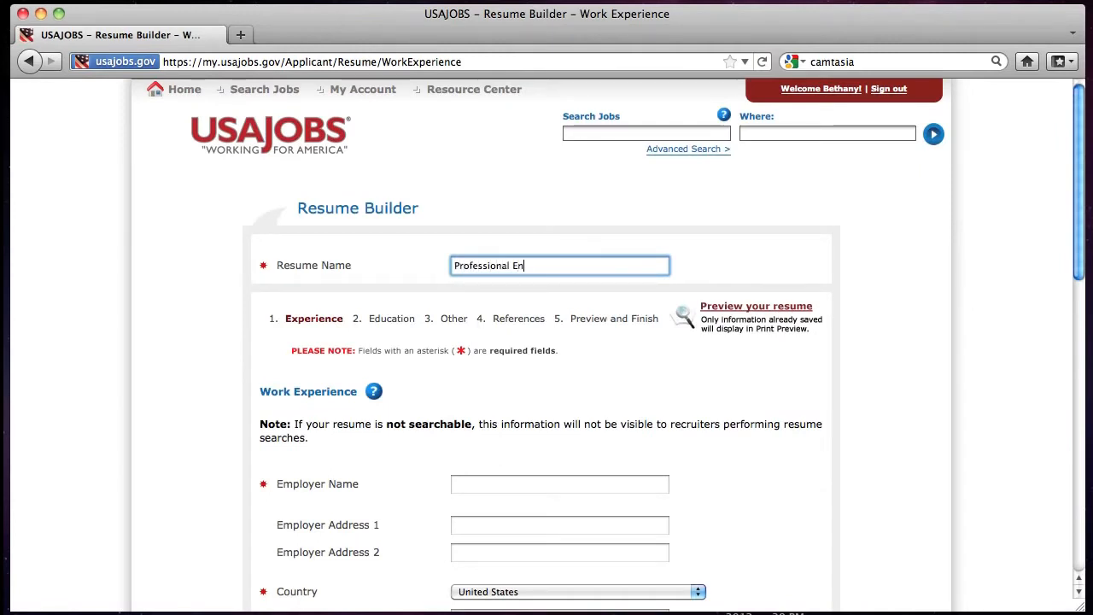
text(eer)
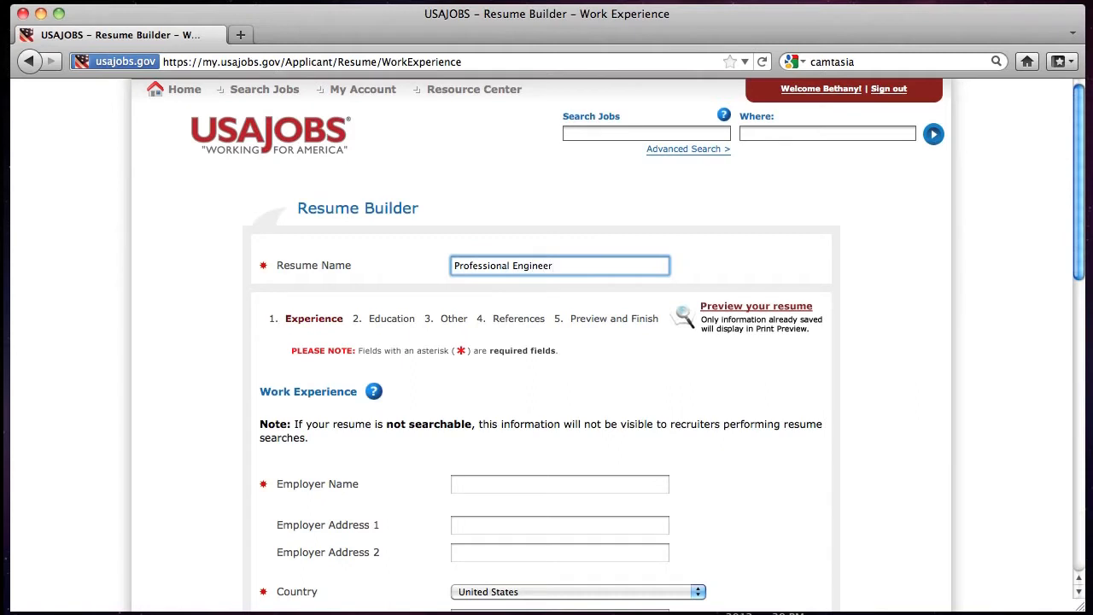
scroll(547, 341, down, 1)
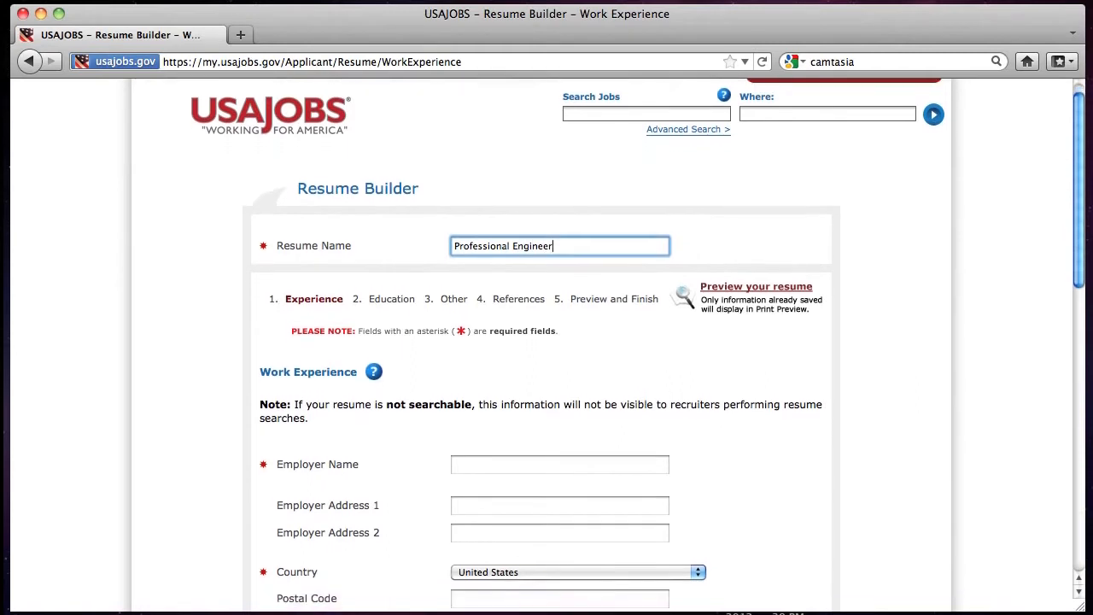
scroll(546, 342, down, 2)
scroll(547, 342, down, 1)
scroll(547, 342, down, 2)
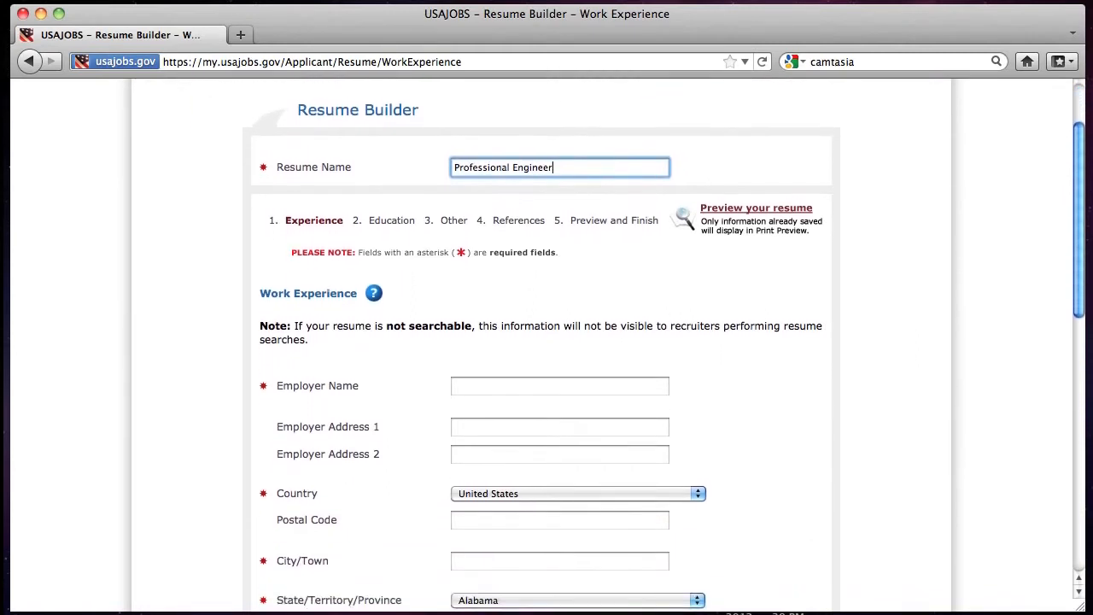
scroll(546, 341, down, 2)
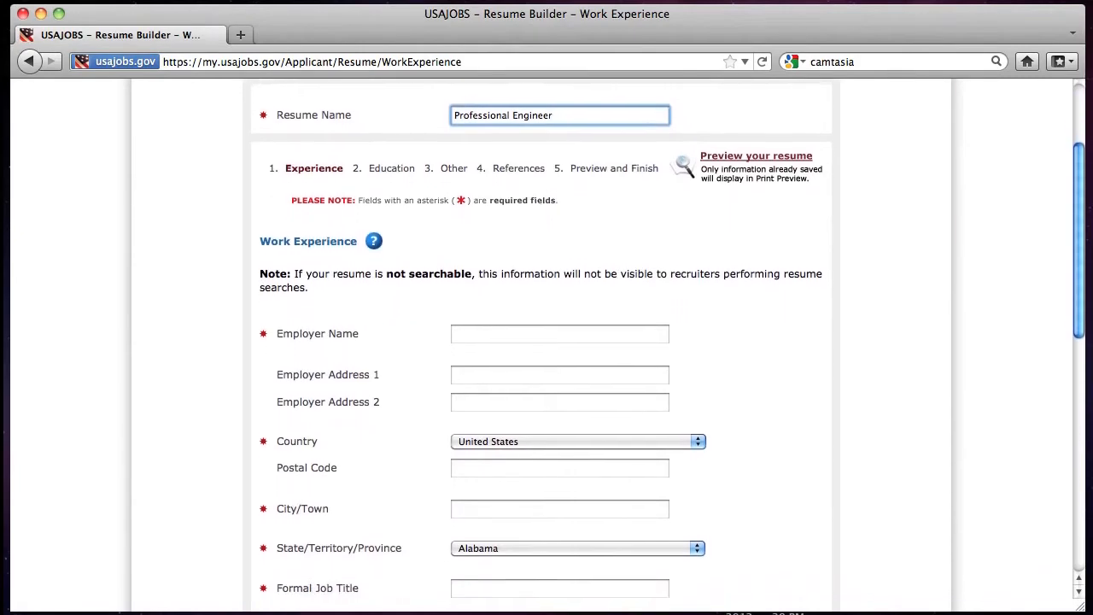
scroll(546, 341, down, 1)
scroll(547, 342, down, 2)
scroll(547, 342, down, 1)
scroll(547, 341, down, 2)
scroll(547, 342, down, 2)
scroll(546, 341, down, 1)
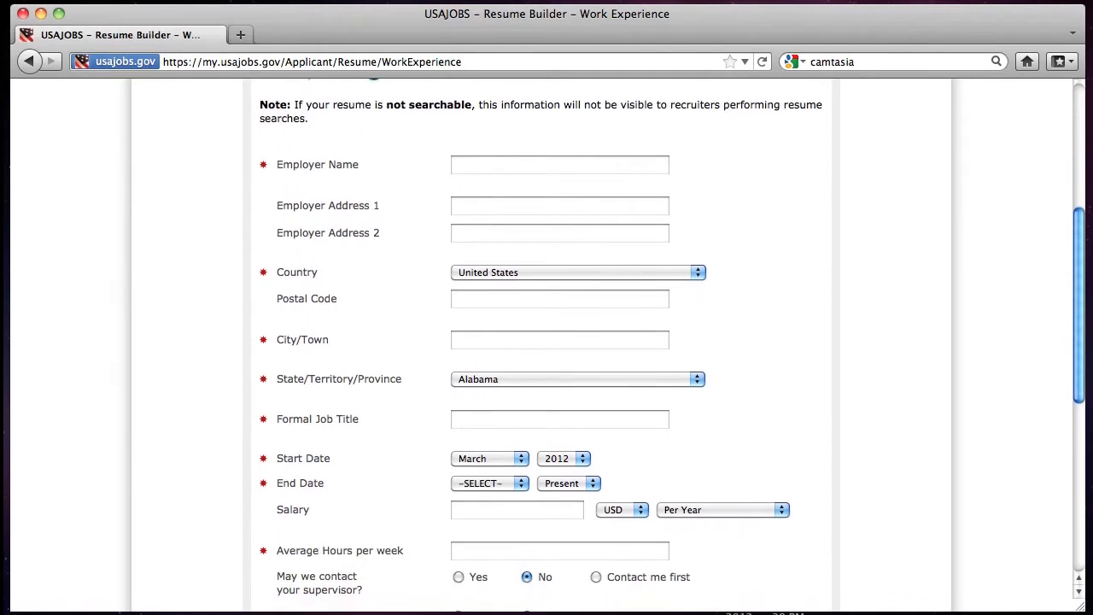
scroll(546, 341, down, 1)
scroll(546, 342, down, 1)
scroll(546, 342, down, 1)
scroll(546, 342, down, 2)
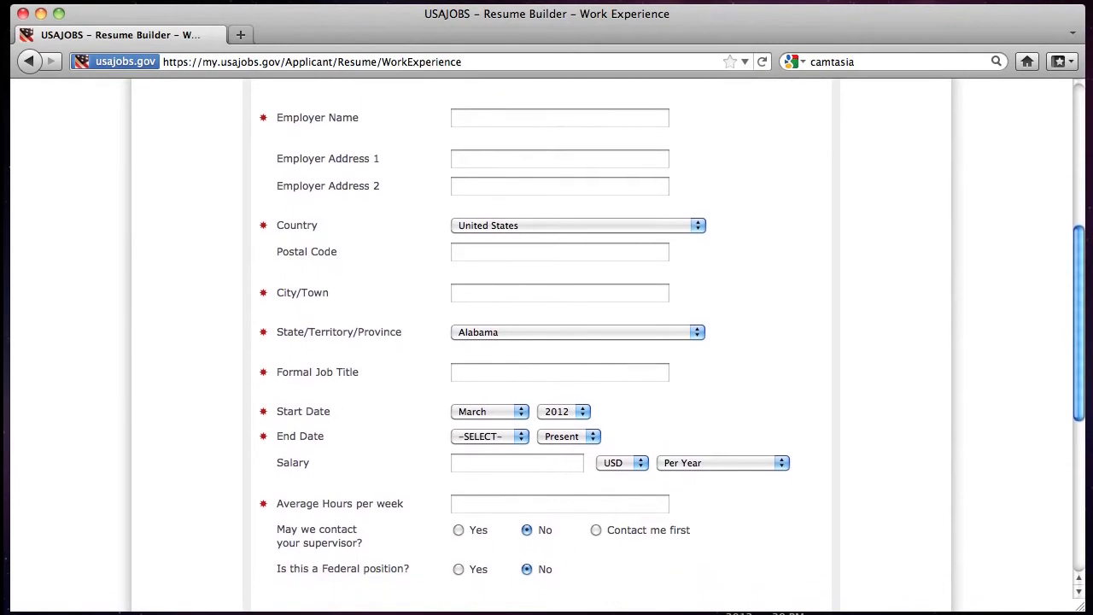
scroll(547, 341, down, 1)
scroll(547, 342, down, 1)
scroll(547, 342, down, 1)
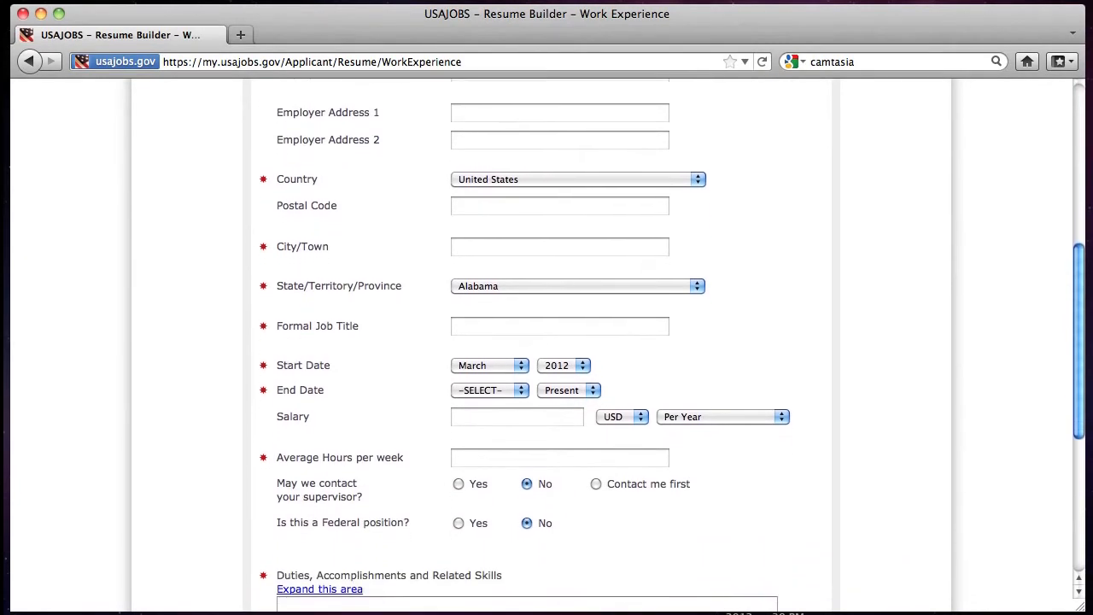
scroll(546, 342, down, 1)
scroll(546, 342, down, 1)
scroll(547, 342, down, 1)
scroll(547, 342, down, 1)
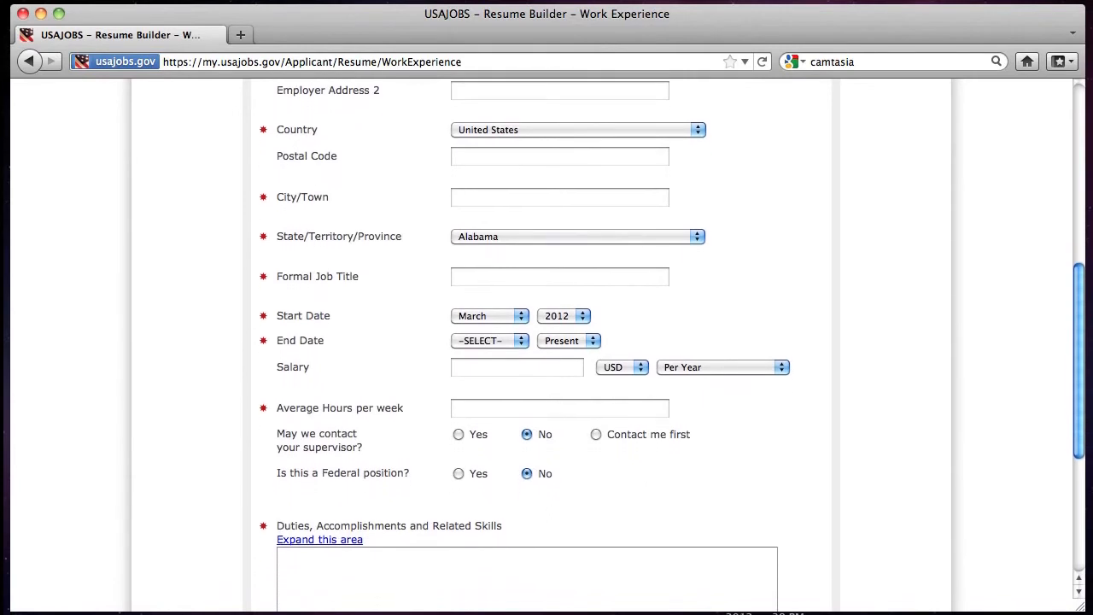
scroll(547, 342, down, 1)
scroll(547, 342, down, 1)
scroll(547, 342, down, 1)
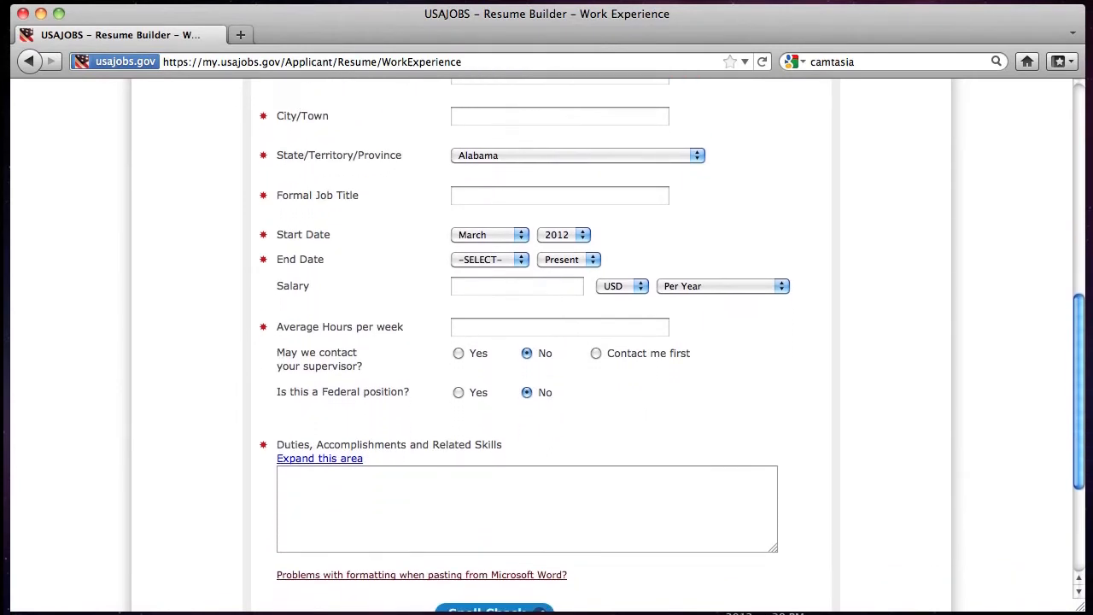
scroll(546, 341, down, 1)
scroll(546, 342, down, 1)
scroll(547, 341, down, 1)
scroll(547, 342, down, 1)
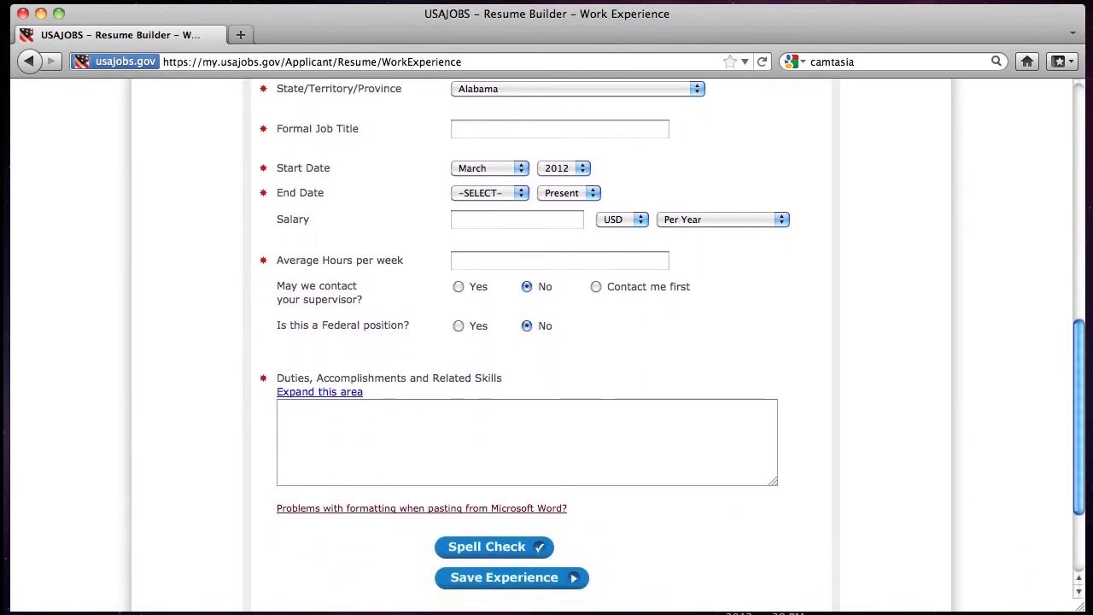
scroll(547, 342, down, 1)
scroll(547, 341, down, 1)
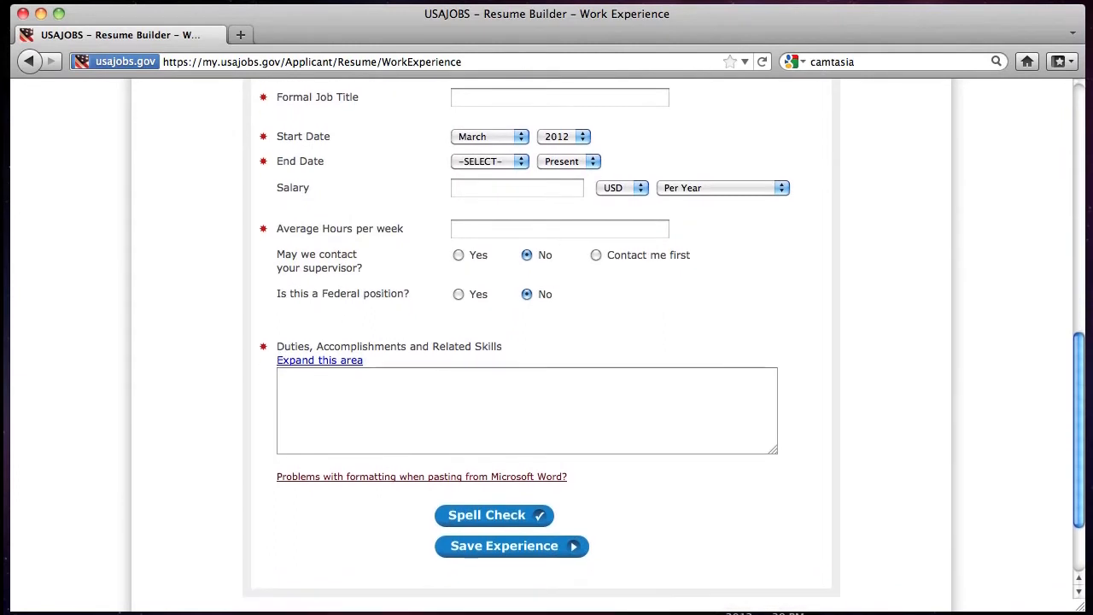
scroll(547, 341, down, 1)
scroll(546, 342, down, 1)
scroll(546, 341, down, 1)
scroll(547, 341, down, 1)
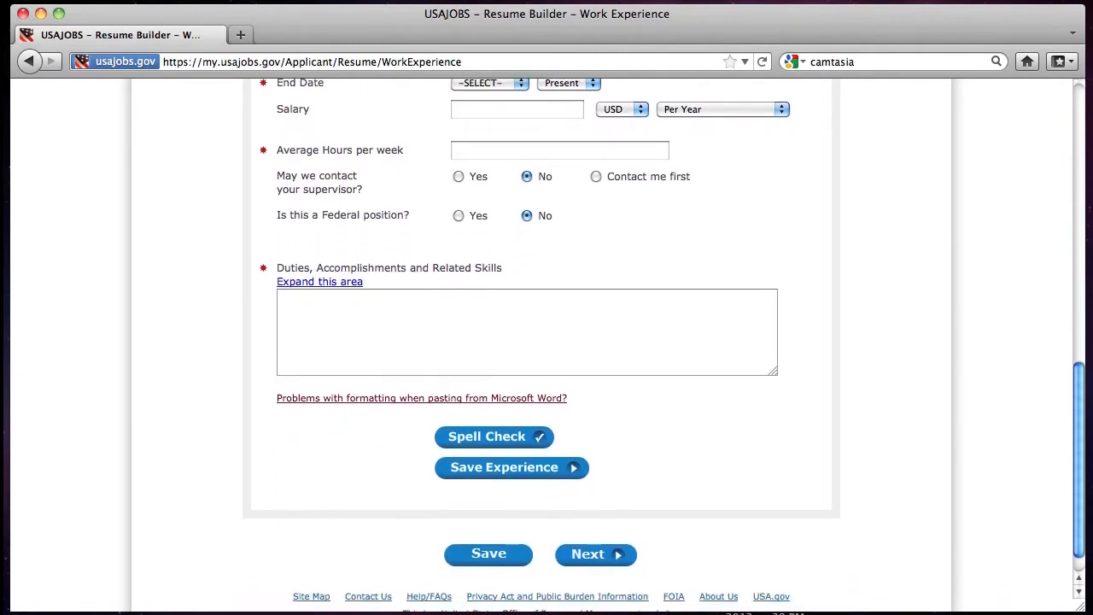
scroll(546, 342, down, 1)
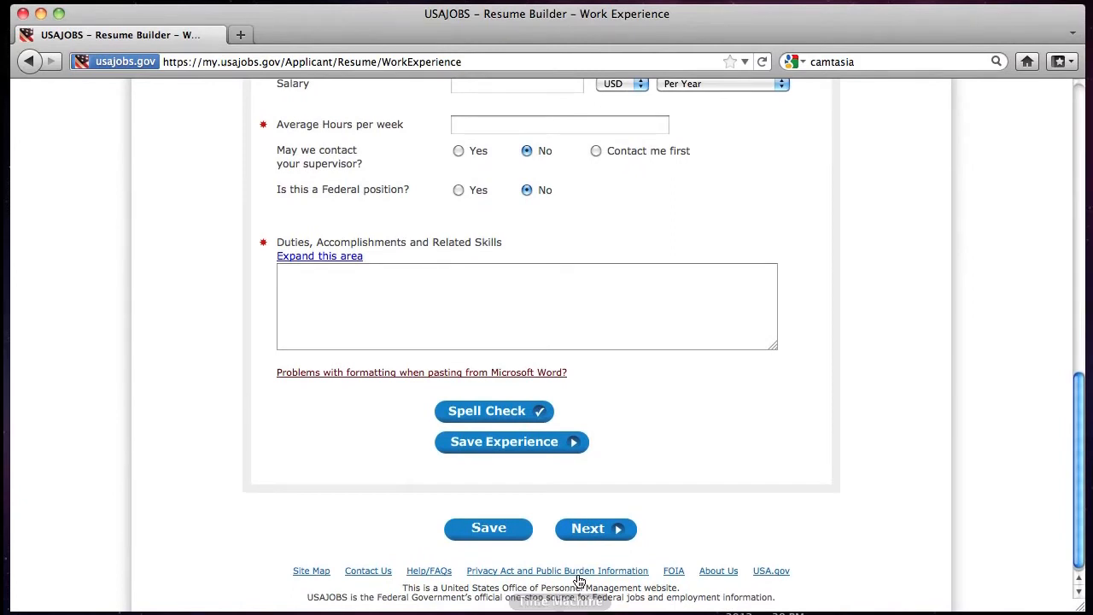
click(585, 537)
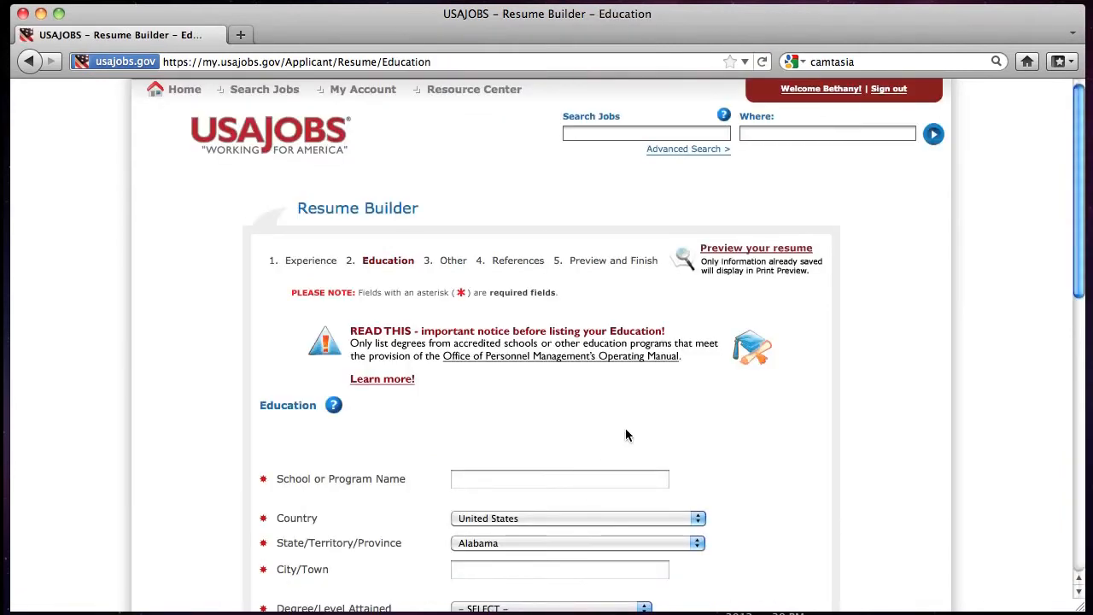
scroll(626, 434, down, 1)
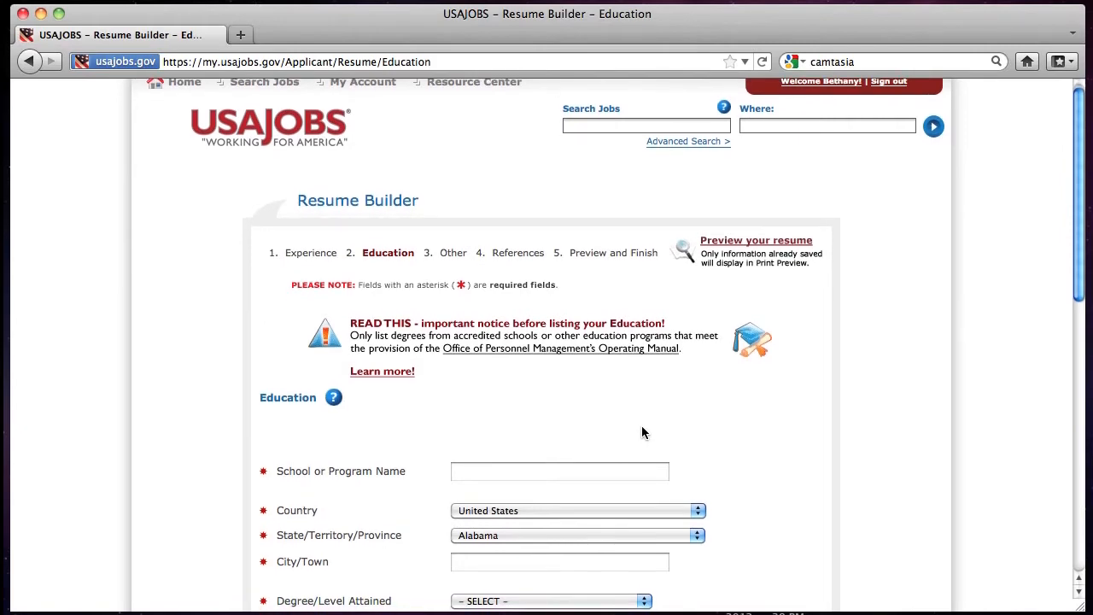
scroll(785, 455, down, 2)
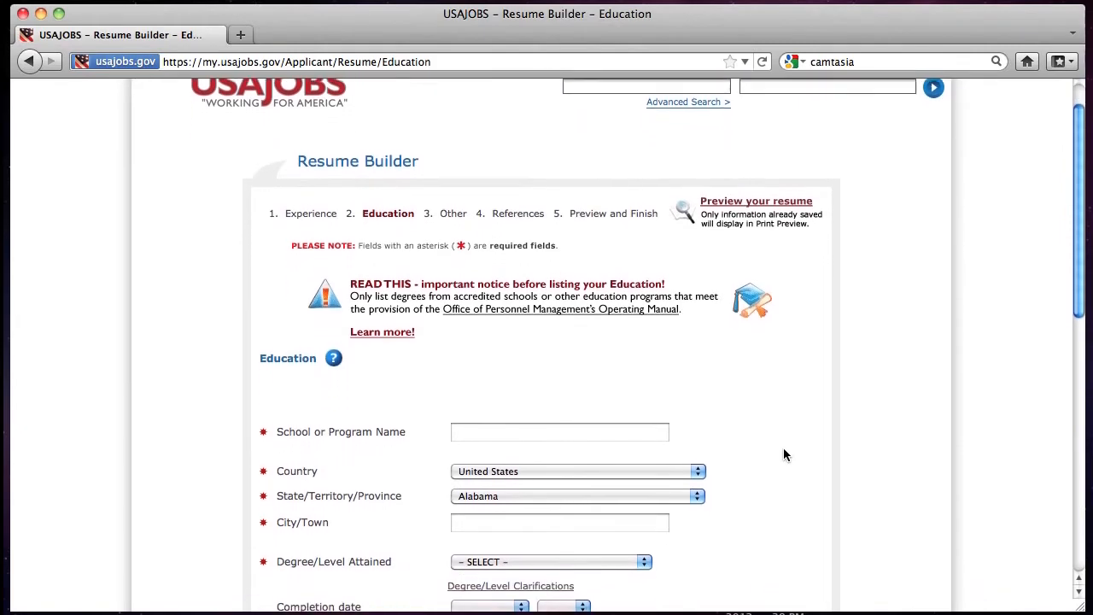
scroll(785, 455, down, 2)
scroll(784, 455, down, 1)
scroll(785, 456, down, 1)
scroll(785, 455, down, 1)
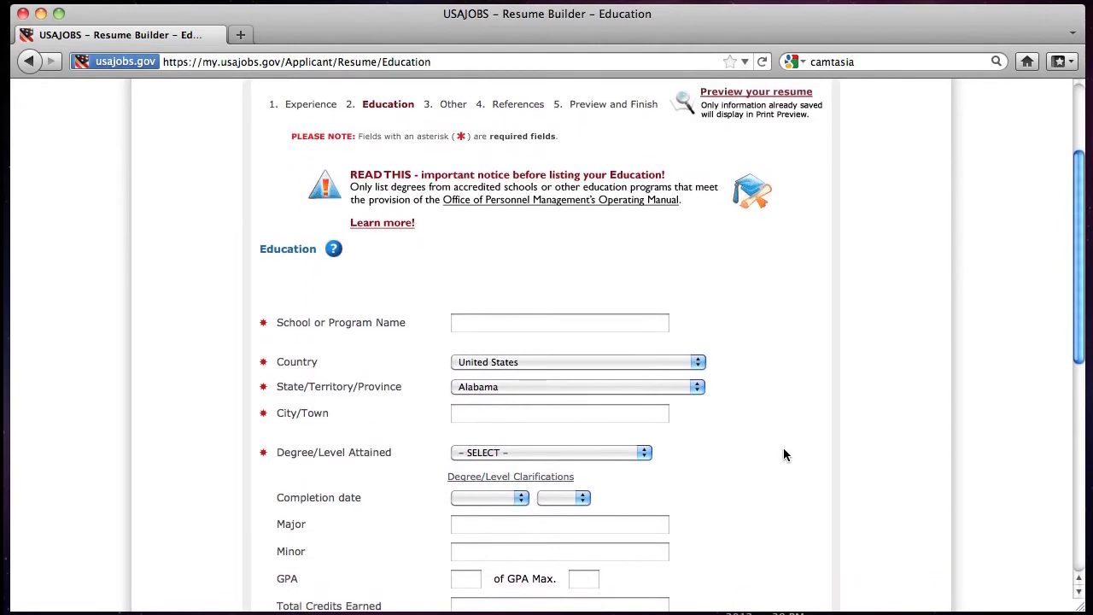
scroll(784, 455, down, 1)
scroll(786, 456, down, 1)
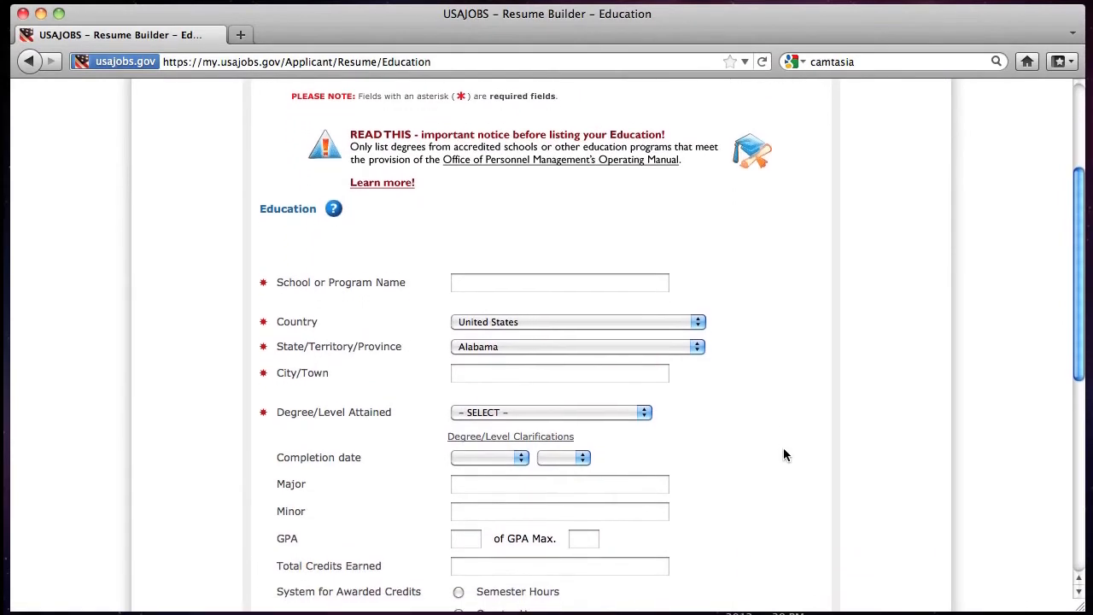
scroll(786, 456, down, 1)
scroll(785, 455, down, 1)
scroll(785, 455, down, 1)
scroll(785, 455, down, 1)
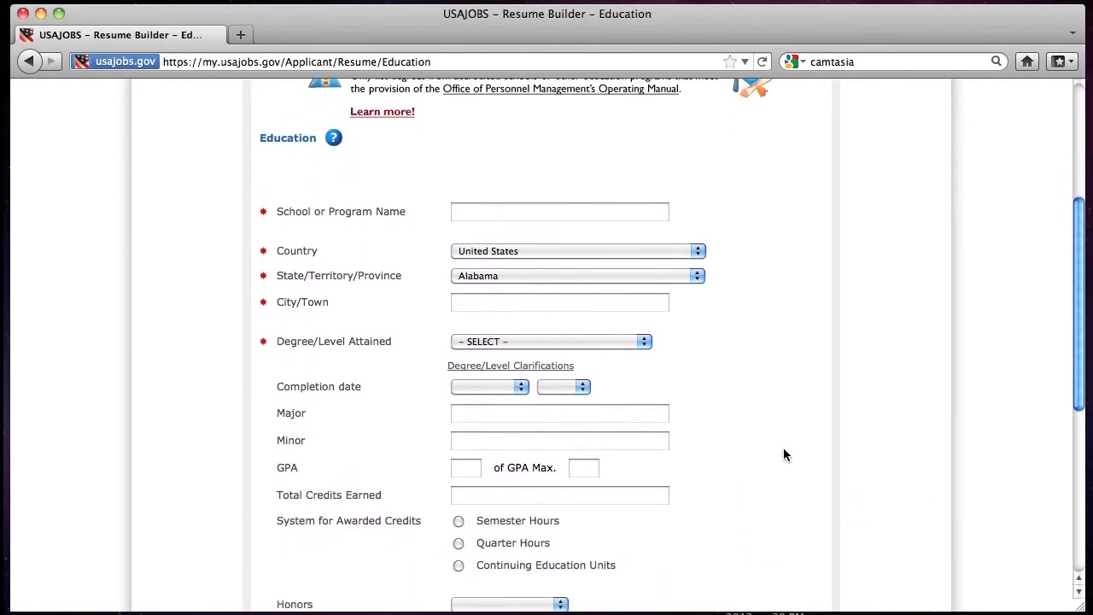
scroll(785, 455, down, 1)
scroll(785, 455, down, 1)
scroll(785, 455, down, 1)
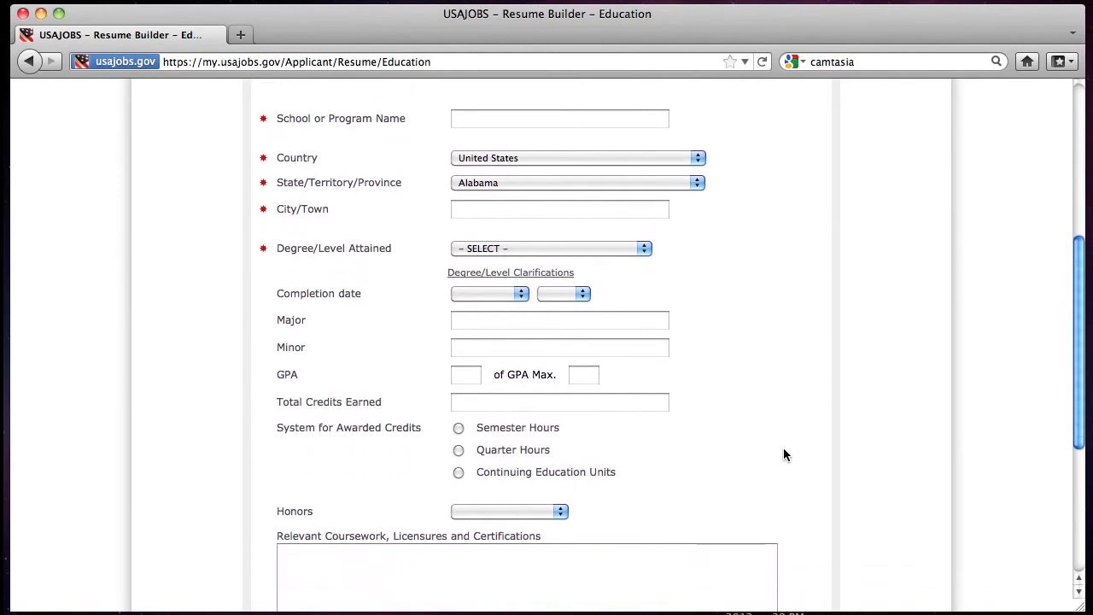
scroll(785, 455, down, 1)
scroll(784, 455, down, 1)
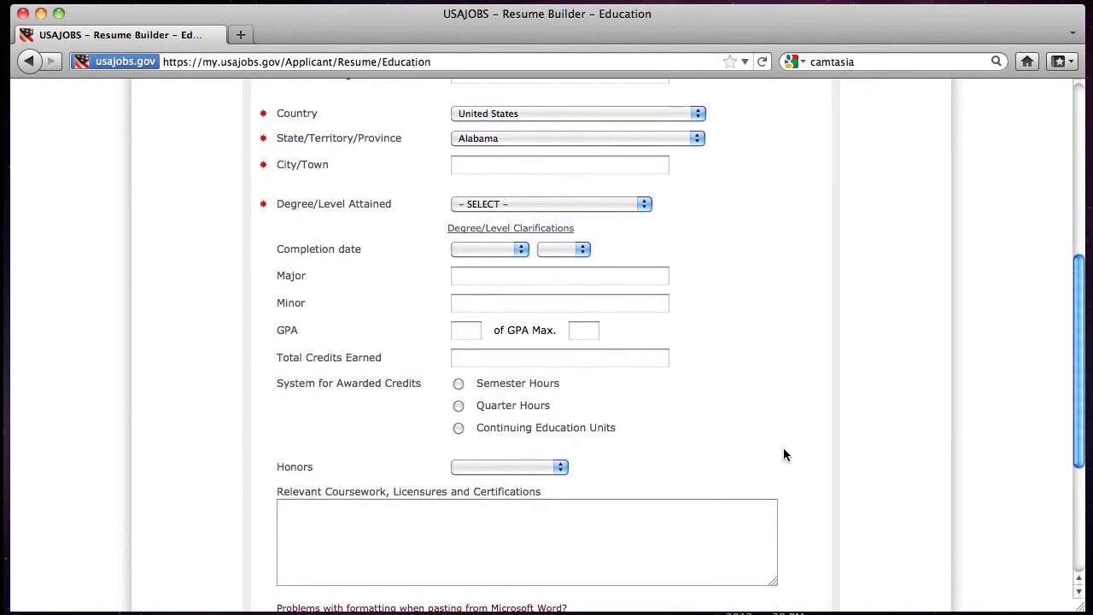
scroll(785, 455, down, 1)
scroll(785, 455, down, 1)
scroll(785, 455, down, 1)
scroll(785, 455, down, 1)
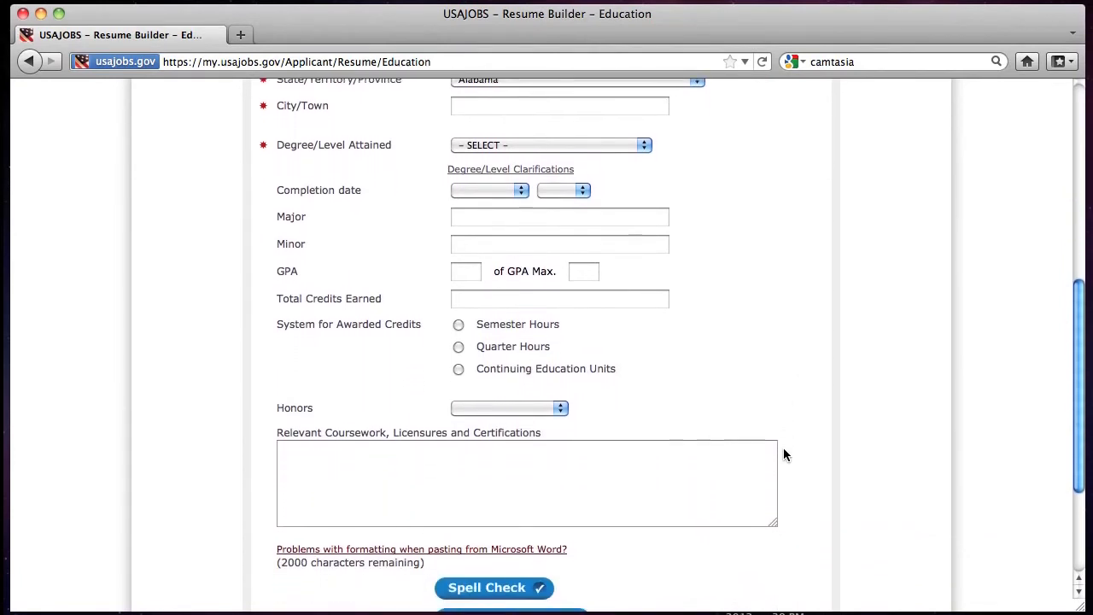
scroll(785, 455, down, 1)
scroll(783, 448, down, 1)
scroll(783, 449, down, 1)
scroll(783, 449, down, 2)
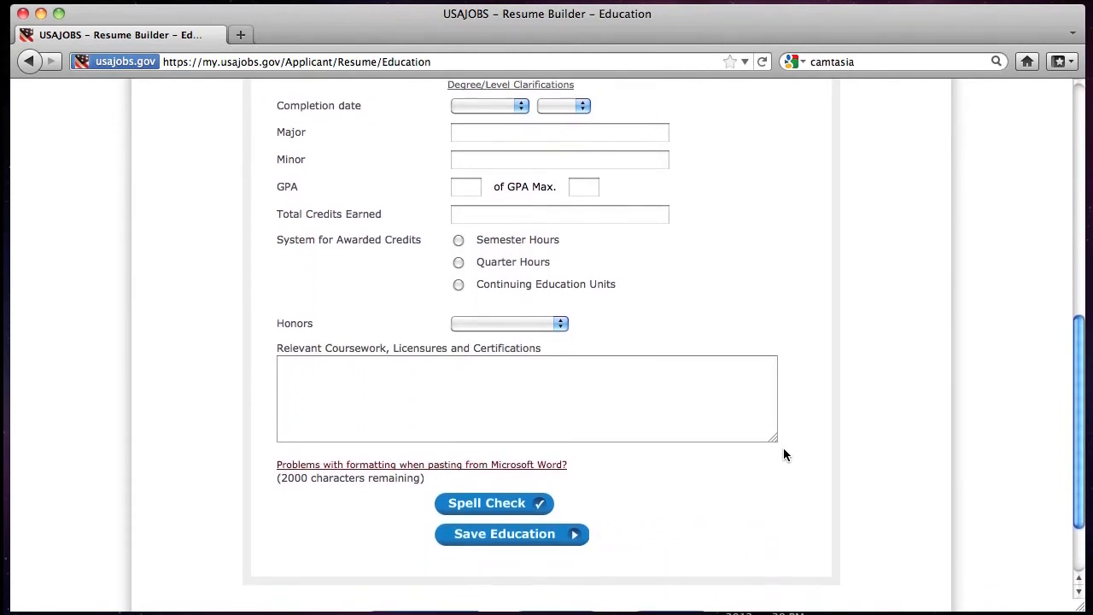
scroll(783, 448, down, 2)
scroll(785, 455, down, 1)
scroll(785, 456, down, 1)
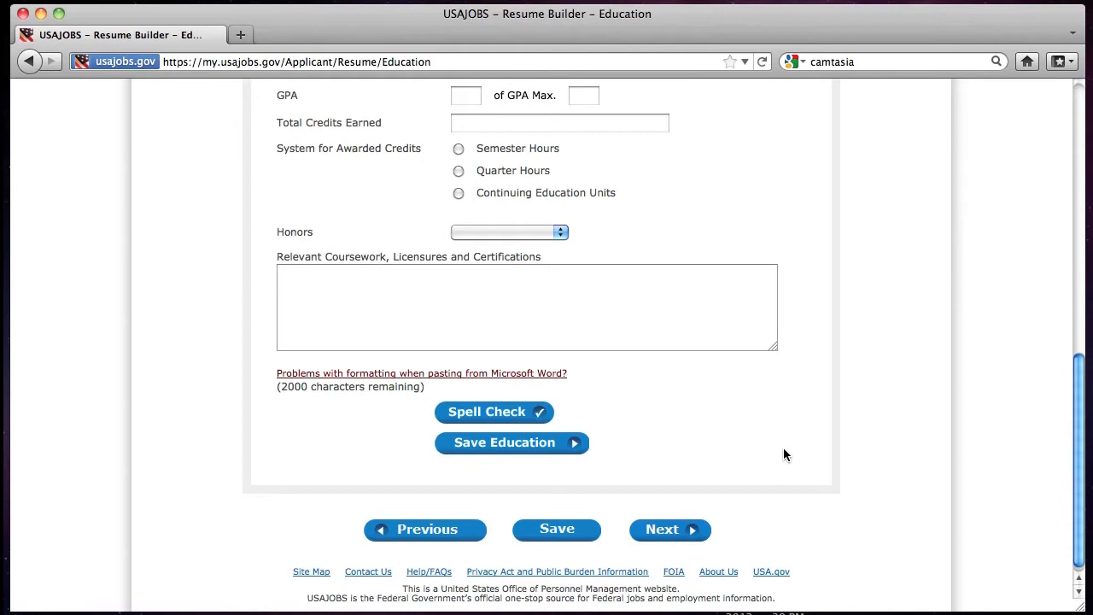
Leave Education empty and advance to the Other Qualifications step.
click(685, 530)
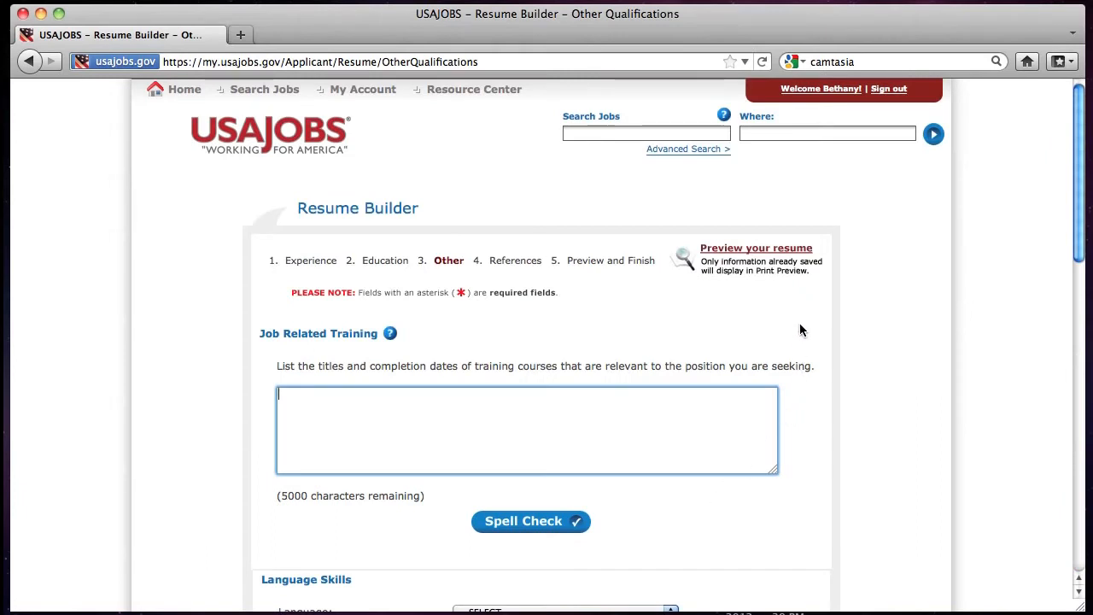
scroll(800, 329, down, 1)
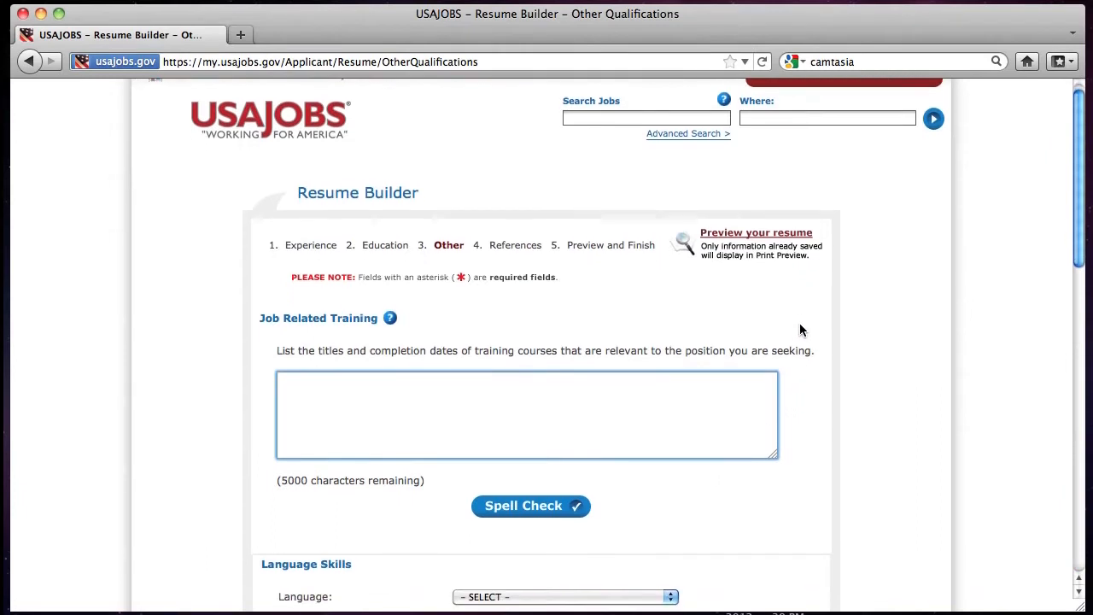
scroll(800, 330, down, 2)
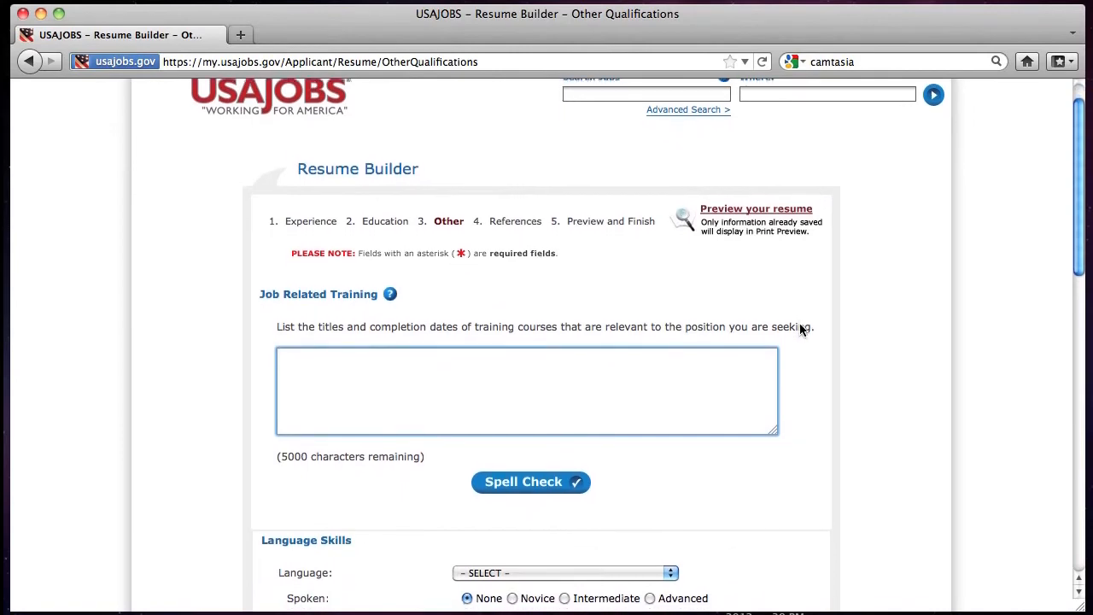
scroll(800, 330, down, 2)
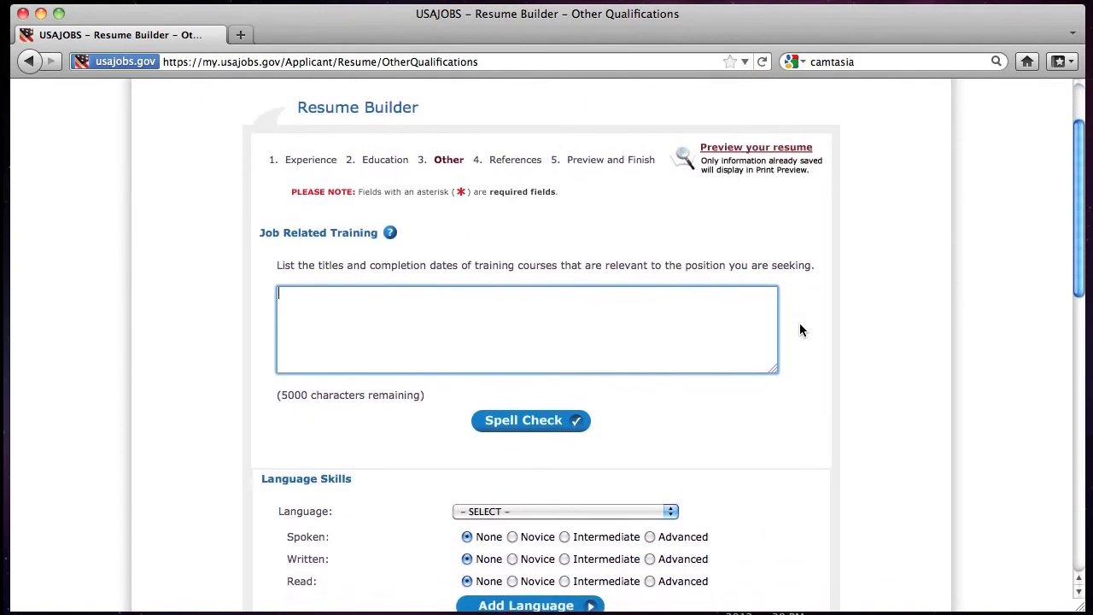
scroll(800, 330, down, 3)
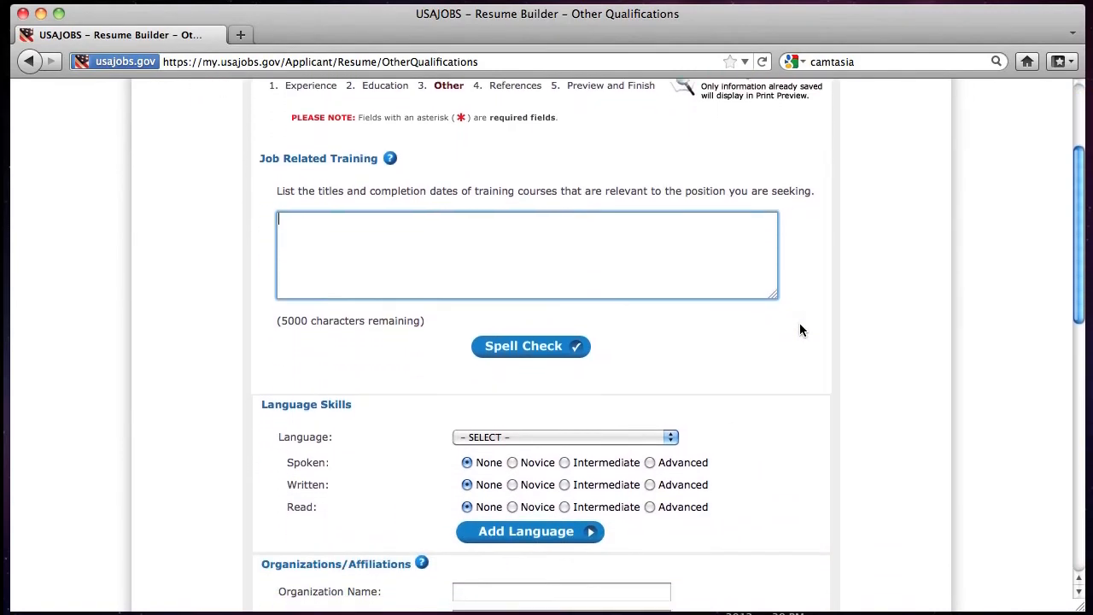
scroll(800, 329, down, 2)
scroll(800, 329, down, 2)
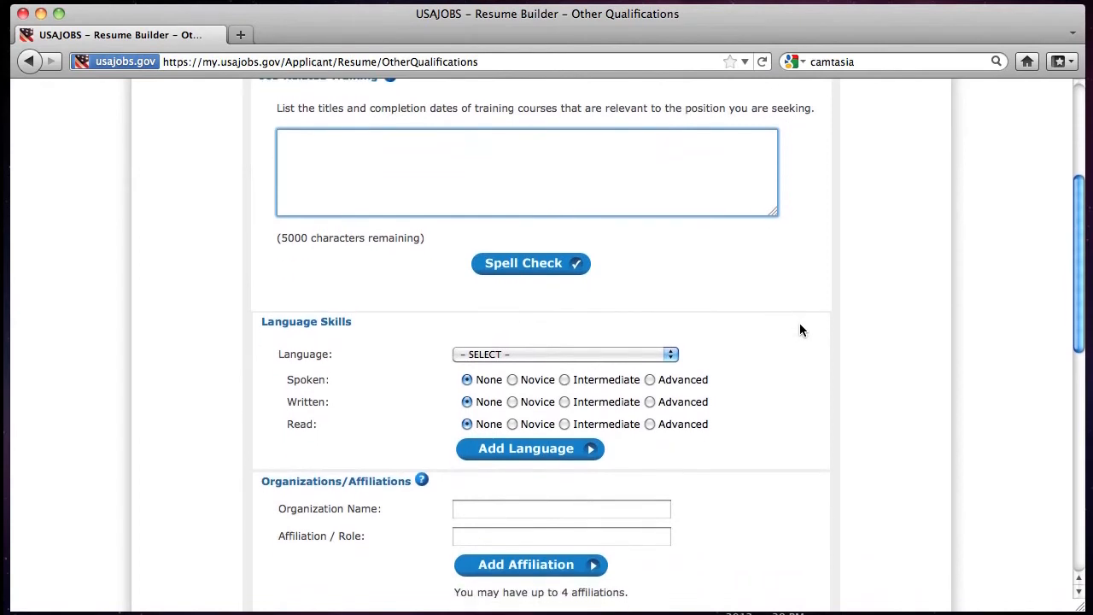
scroll(800, 330, down, 1)
scroll(801, 330, down, 1)
scroll(800, 329, down, 2)
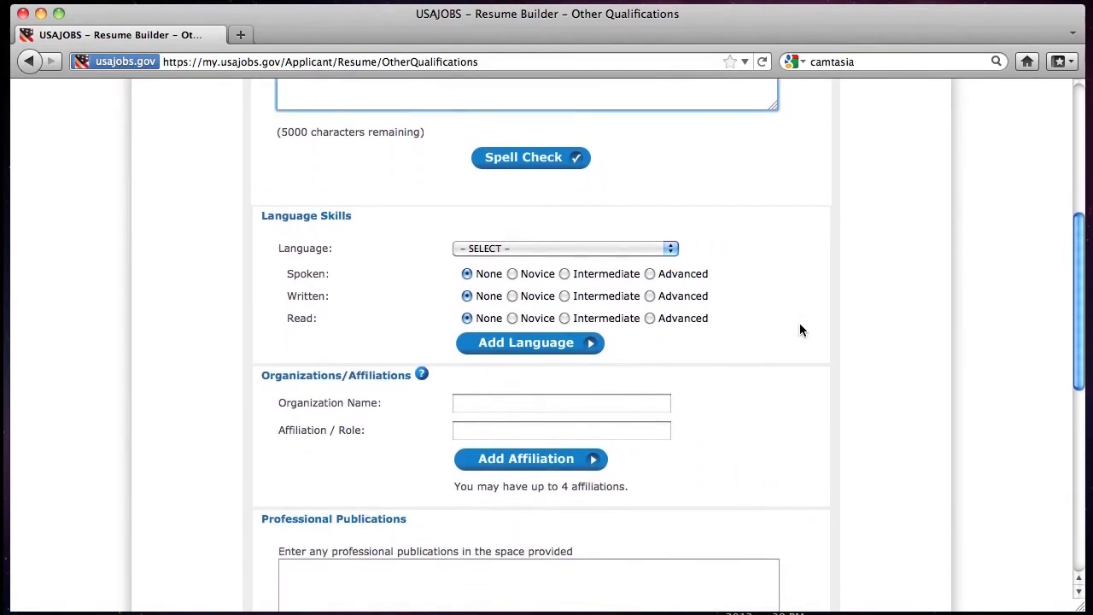
scroll(800, 330, down, 2)
scroll(800, 329, down, 1)
scroll(800, 330, down, 1)
scroll(800, 330, down, 1)
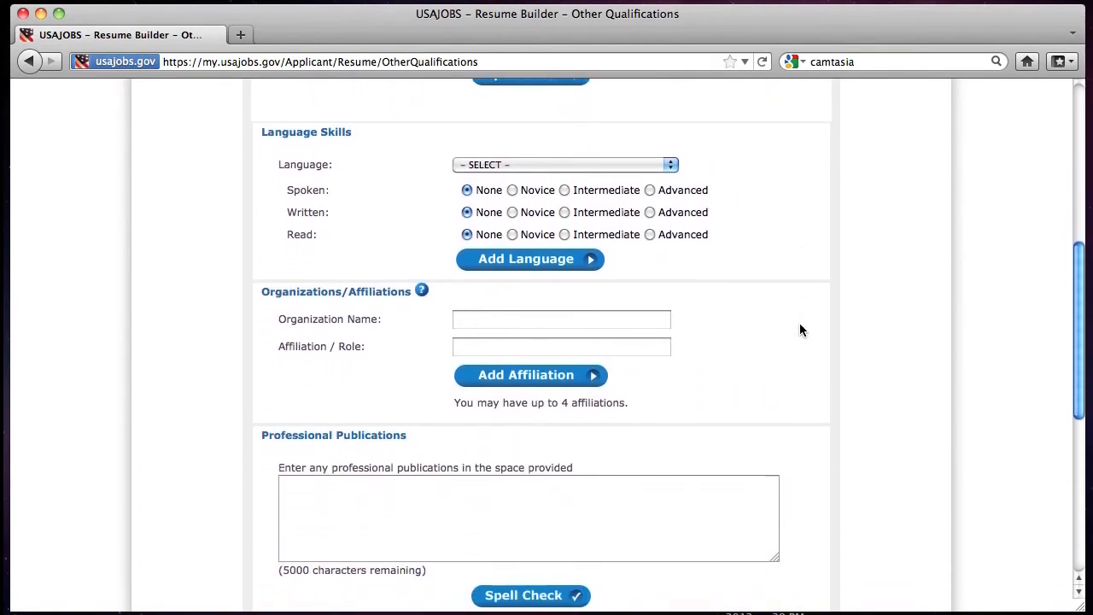
scroll(800, 329, down, 1)
scroll(800, 329, down, 1)
scroll(801, 330, down, 1)
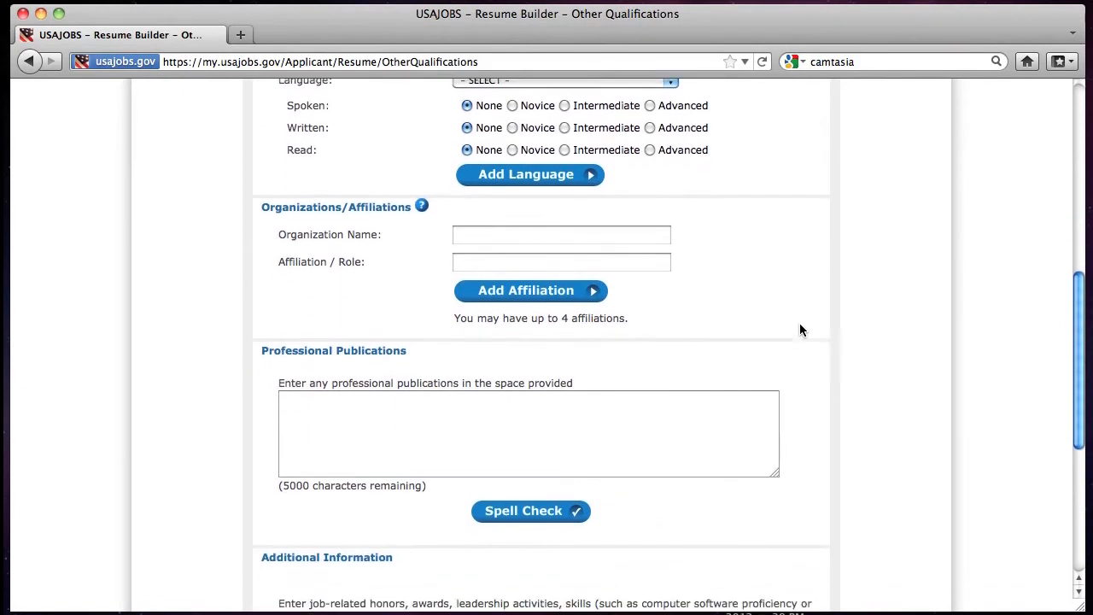
scroll(800, 330, down, 1)
scroll(800, 330, down, 1)
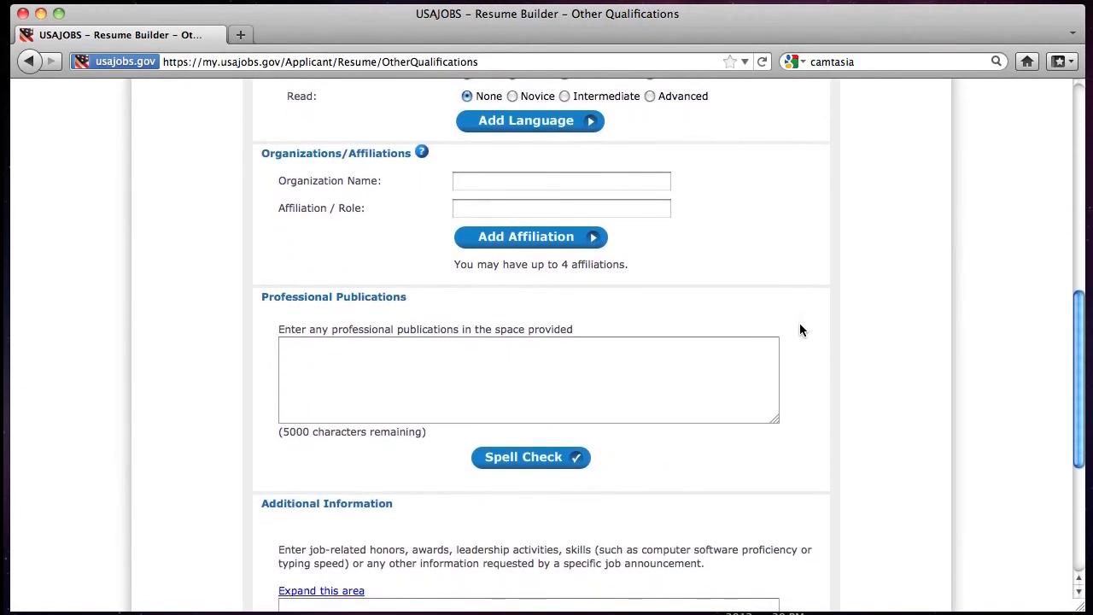
scroll(800, 329, down, 1)
scroll(800, 329, down, 2)
scroll(800, 330, down, 1)
scroll(800, 330, down, 1)
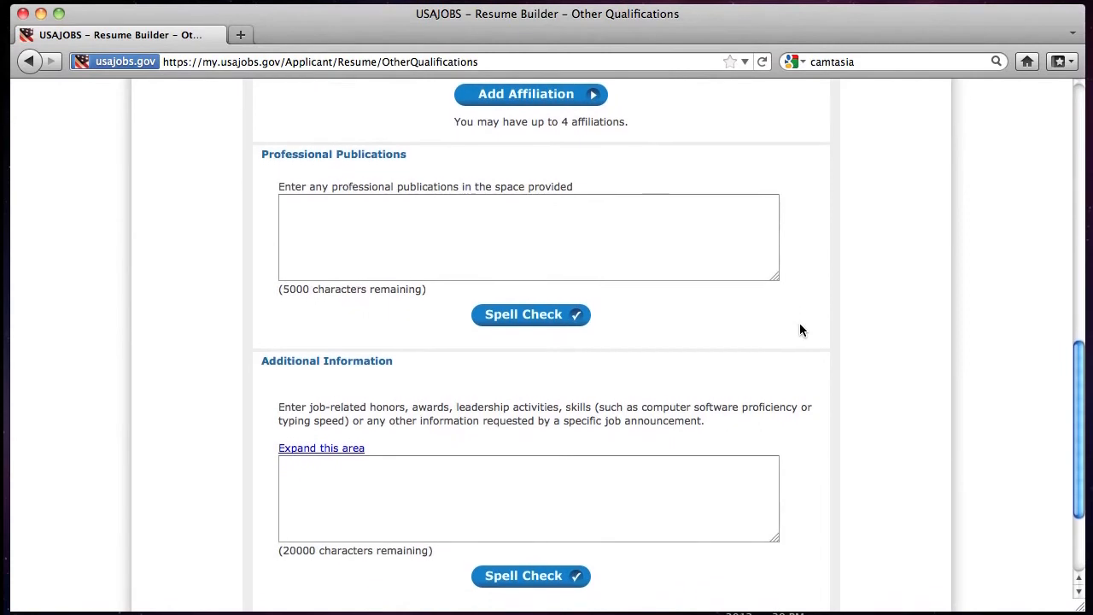
scroll(801, 329, down, 1)
scroll(800, 330, down, 1)
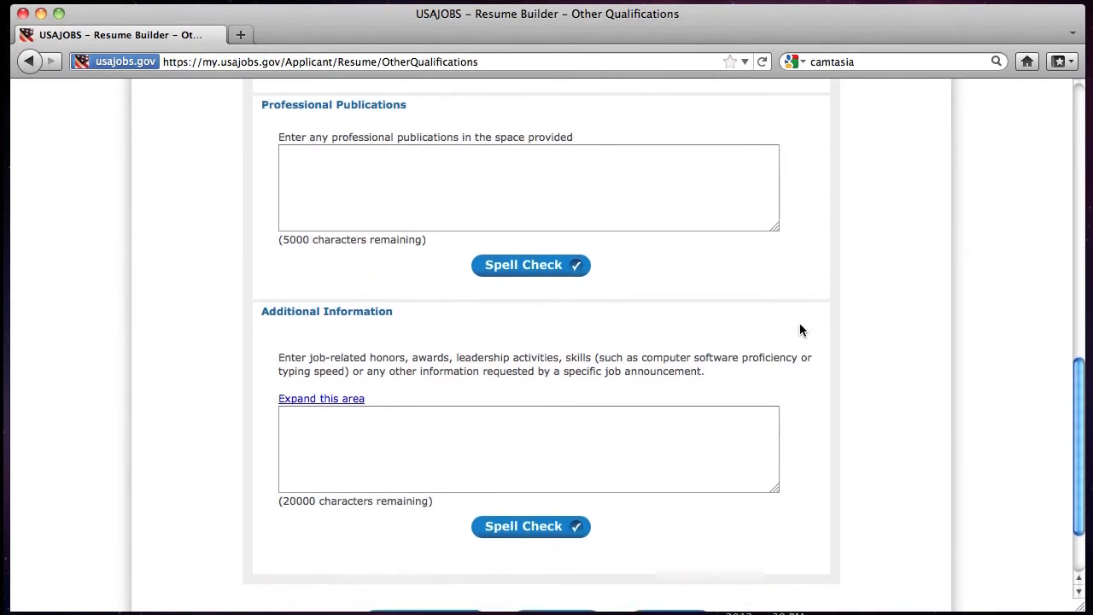
scroll(800, 329, down, 1)
scroll(800, 329, down, 1)
scroll(800, 330, down, 1)
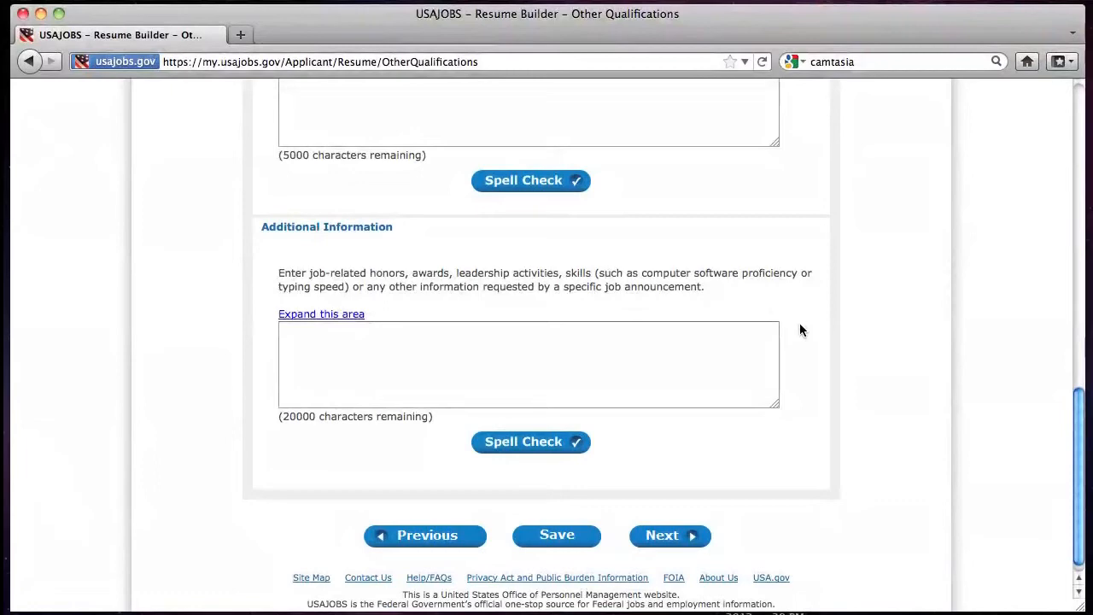
Leave Other Qualifications blank and continue to the References step.
click(673, 535)
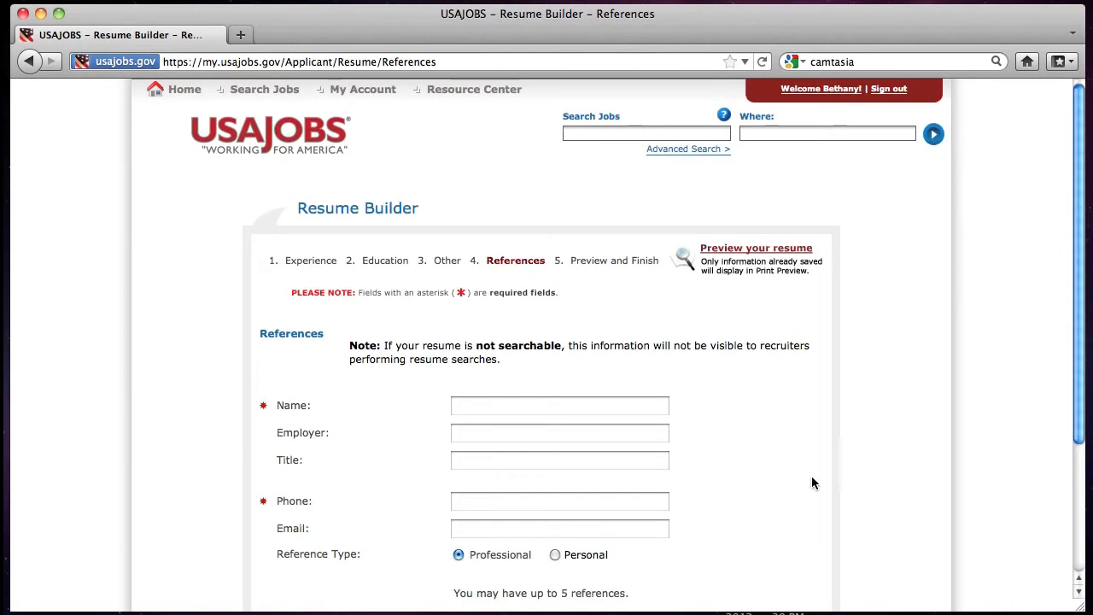
scroll(888, 416, down, 1)
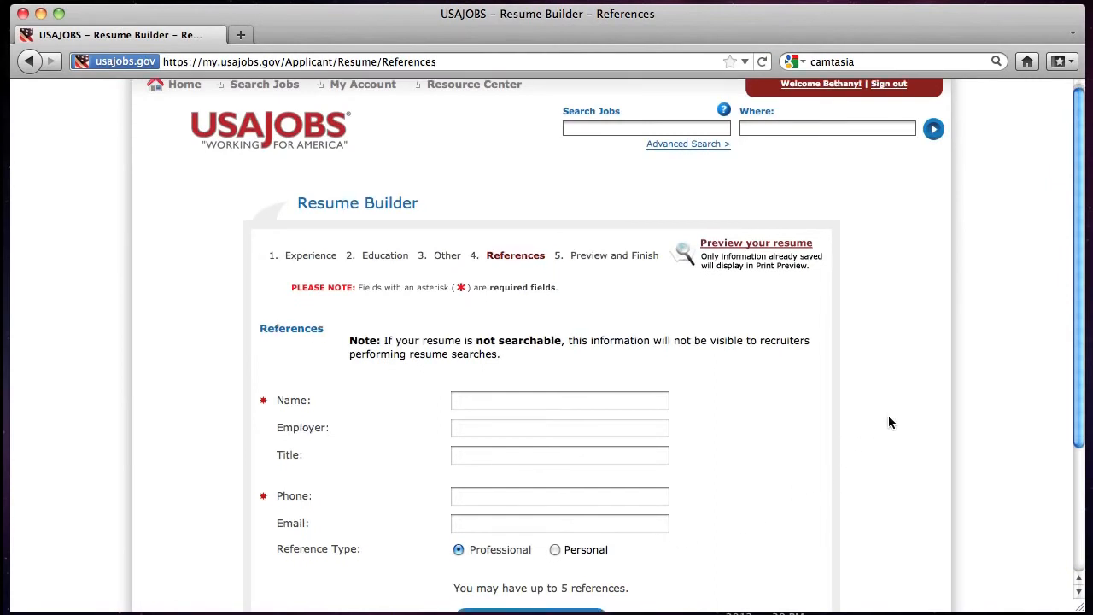
scroll(888, 416, down, 1)
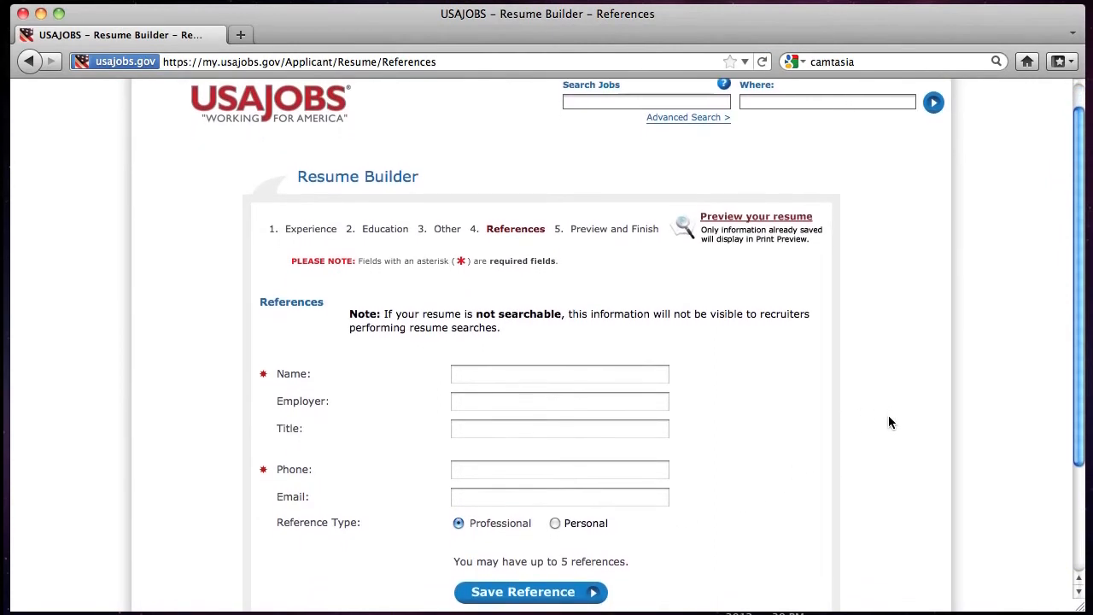
scroll(888, 417, down, 1)
scroll(889, 416, down, 1)
scroll(888, 416, down, 1)
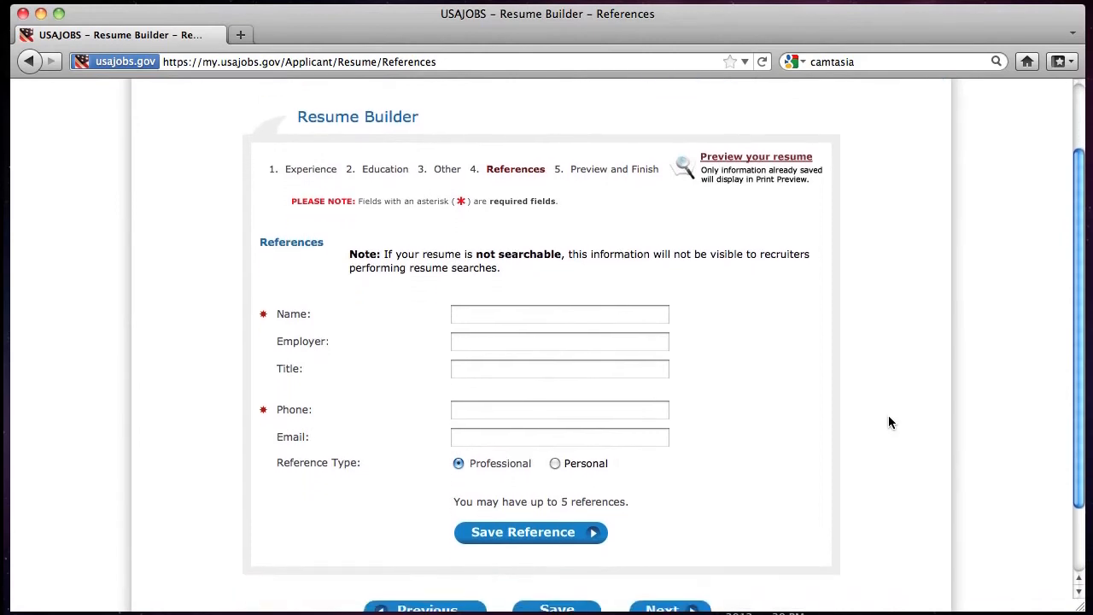
scroll(888, 417, down, 2)
scroll(888, 417, down, 2)
scroll(888, 422, down, 1)
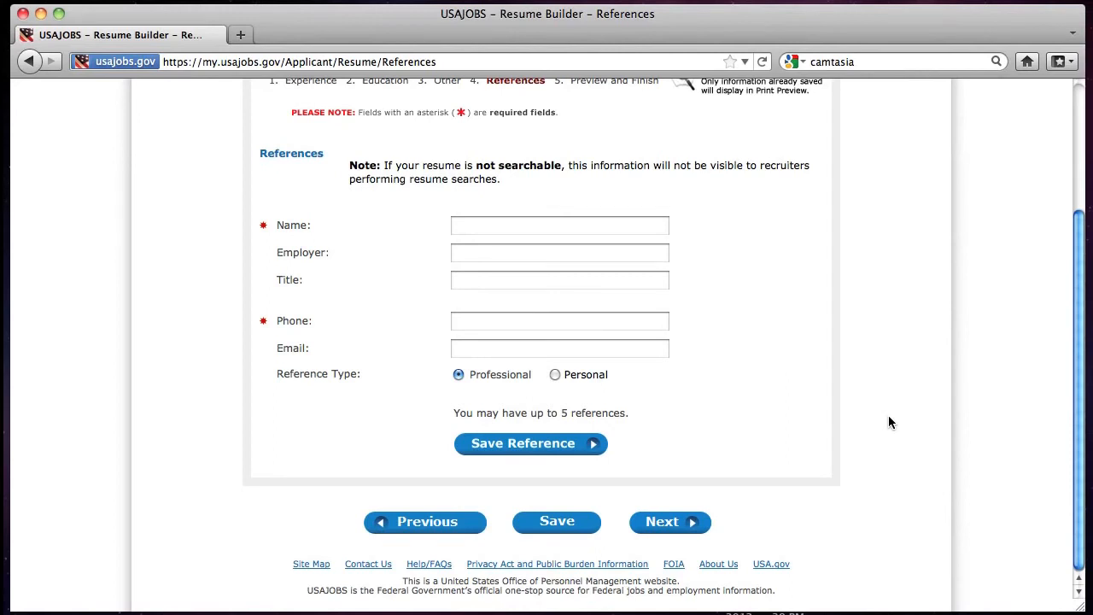
Skip references and advance to the Preview and Finish step.
click(692, 522)
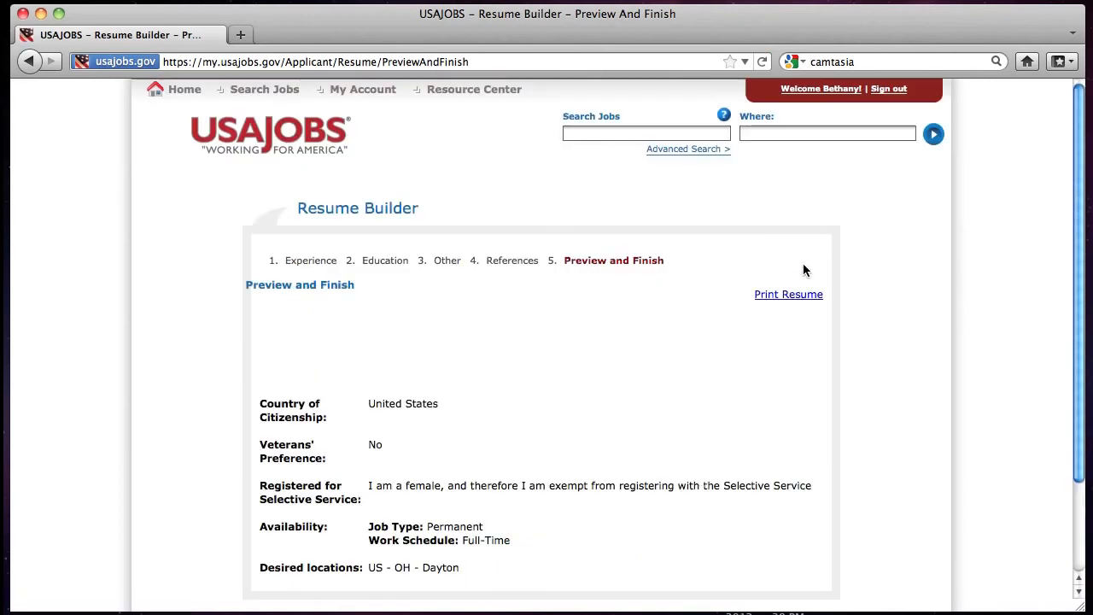
scroll(803, 271, down, 3)
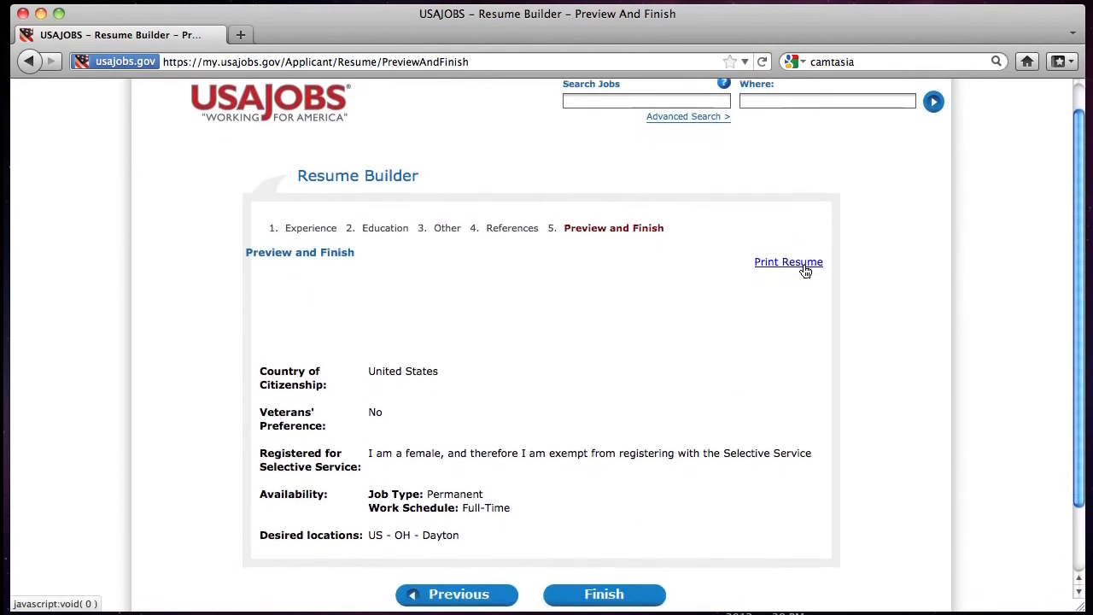
scroll(802, 271, down, 2)
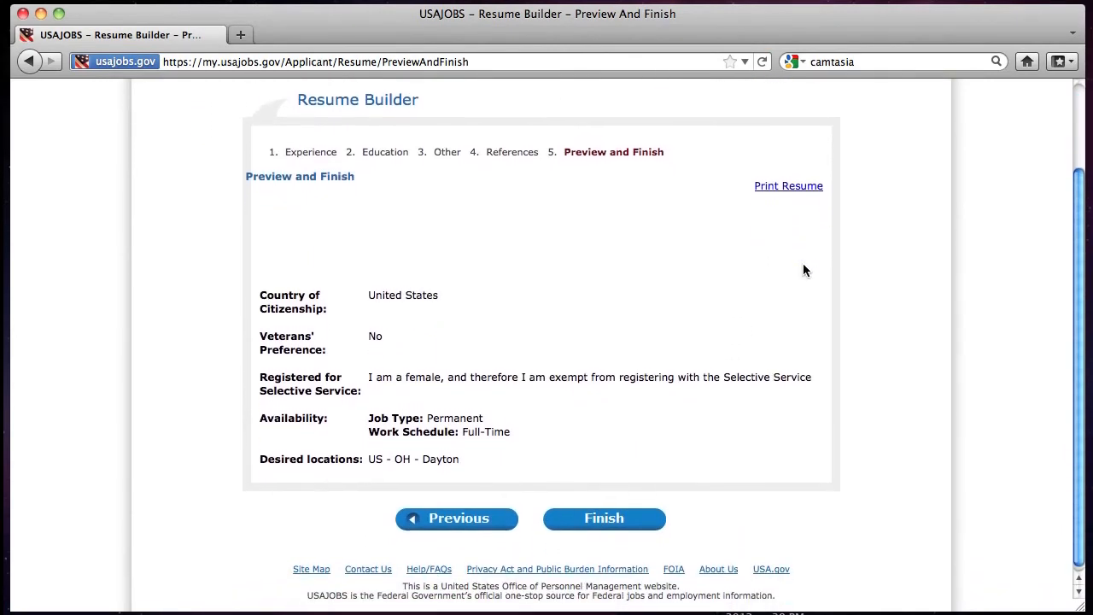
scroll(803, 270, down, 1)
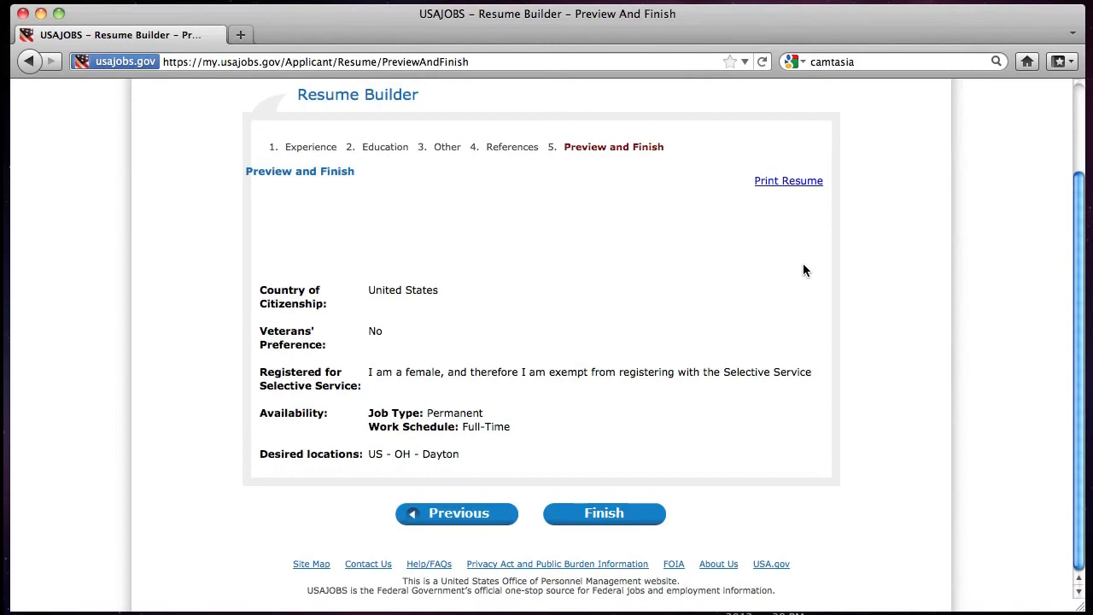
Finish the Professional Engineer resume and return to the Resumes list.
click(633, 513)
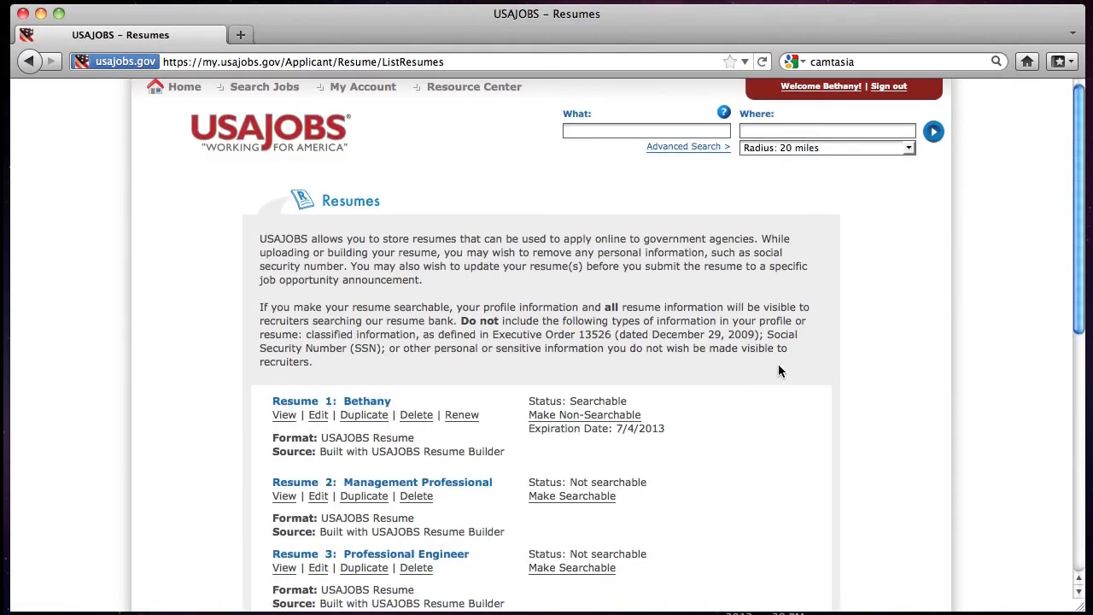
scroll(778, 371, down, 2)
scroll(778, 371, down, 2)
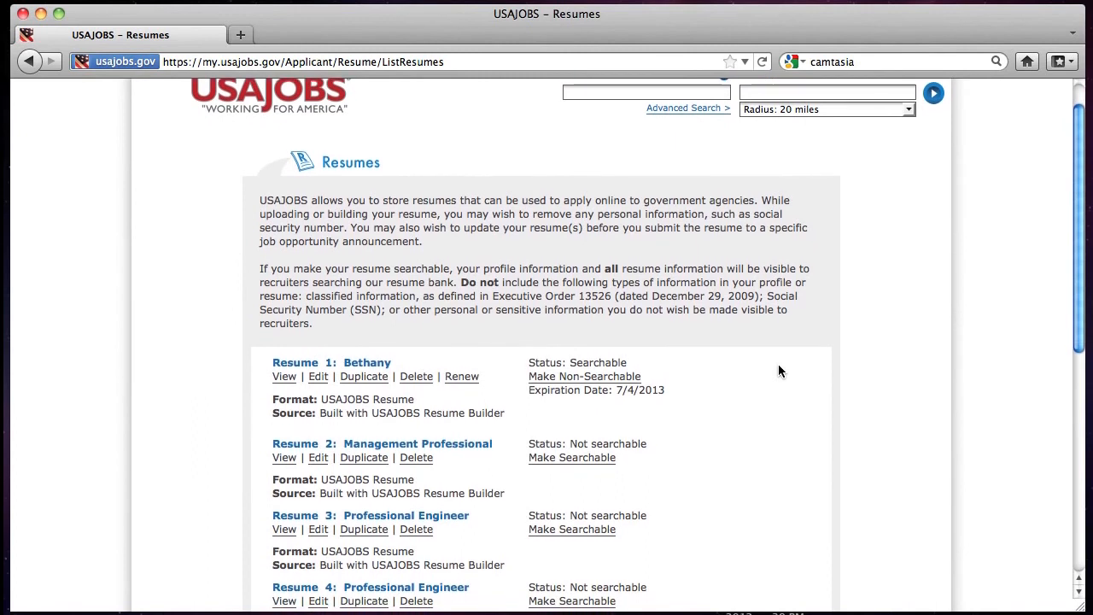
scroll(778, 371, down, 1)
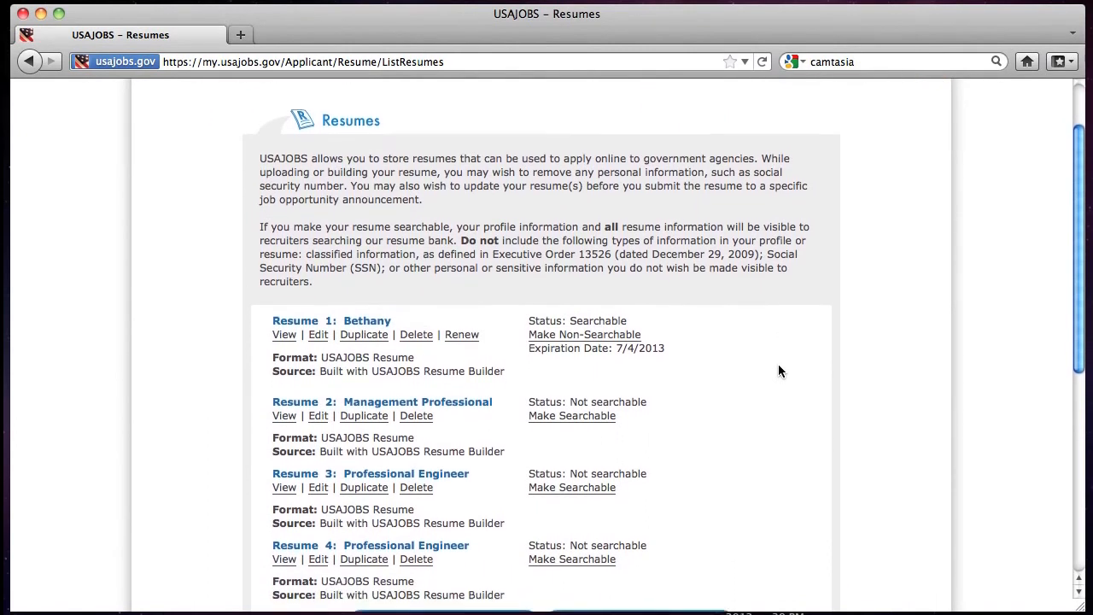
scroll(777, 370, down, 1)
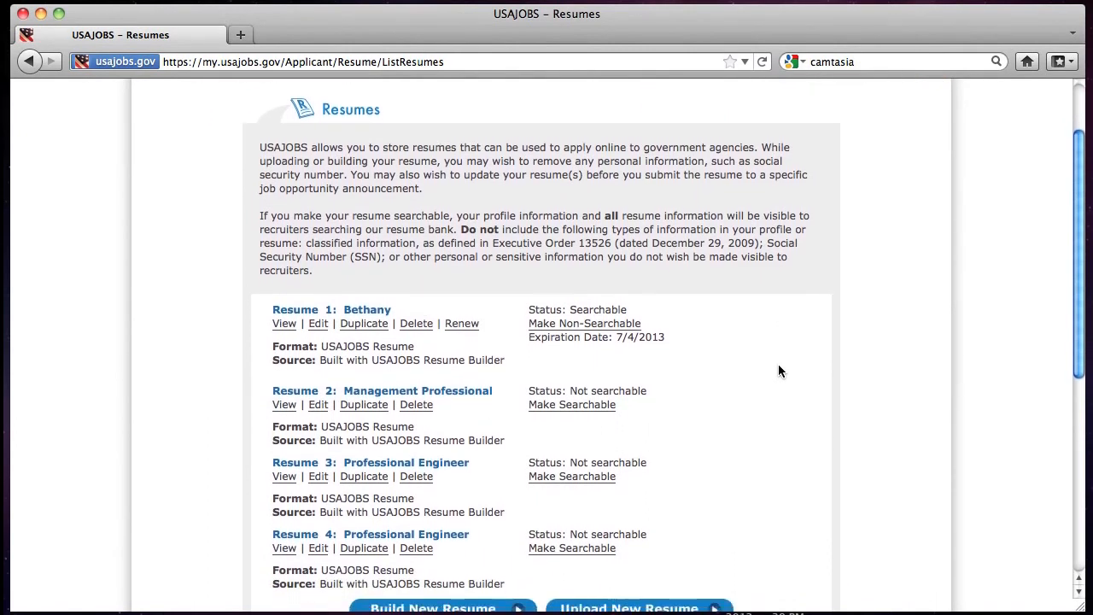
scroll(799, 415, down, 1)
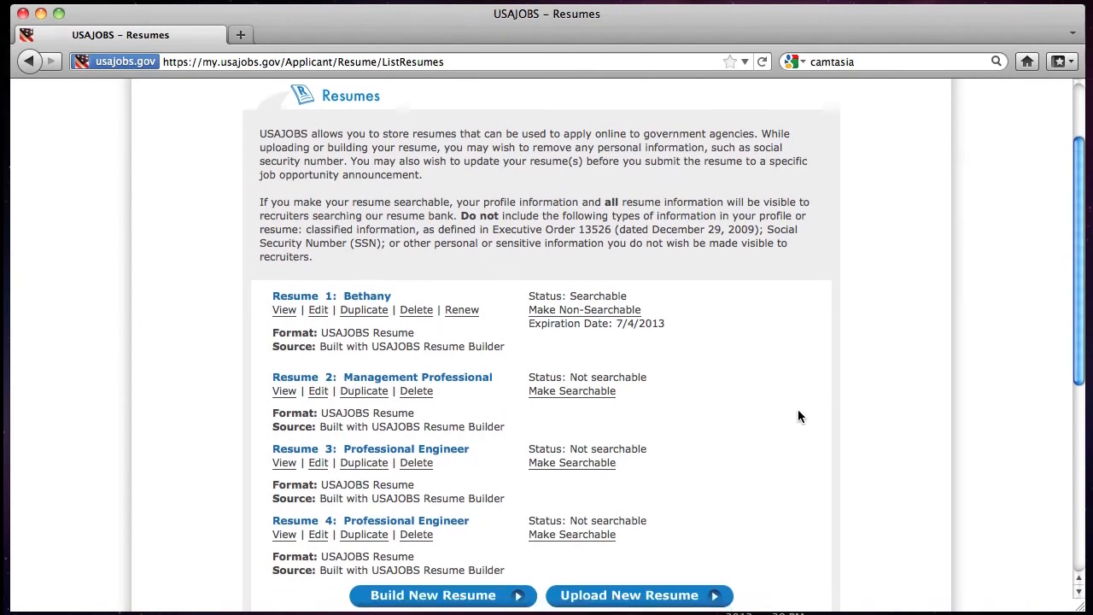
Make Resume 4: Professional Engineer searchable and confirm in the dialog.
click(604, 529)
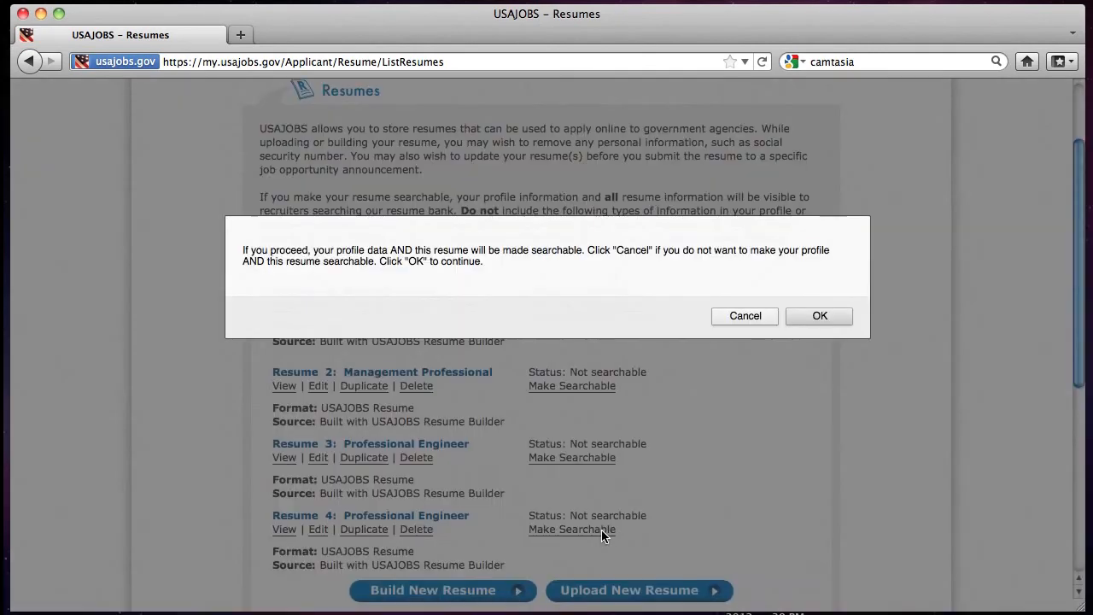
click(812, 320)
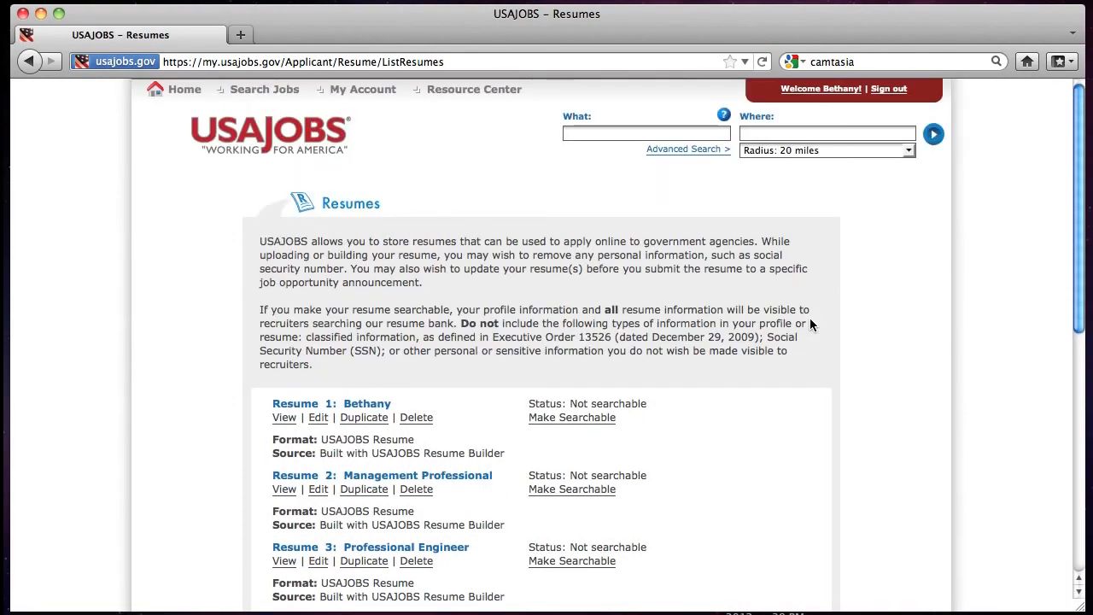